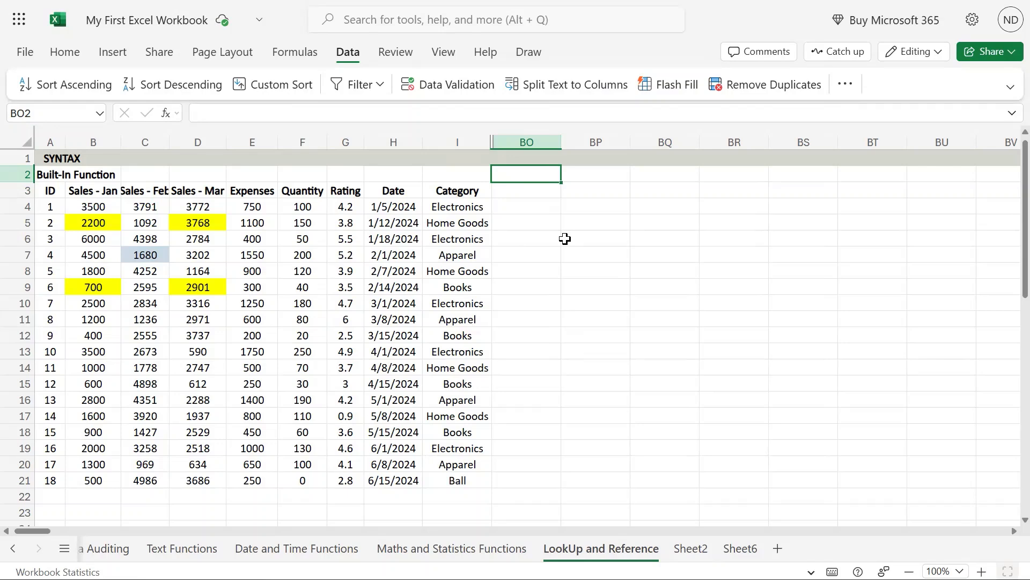
Enter the heading CHOOSE in cell BP2.
click(617, 175)
text(CHOOSE)
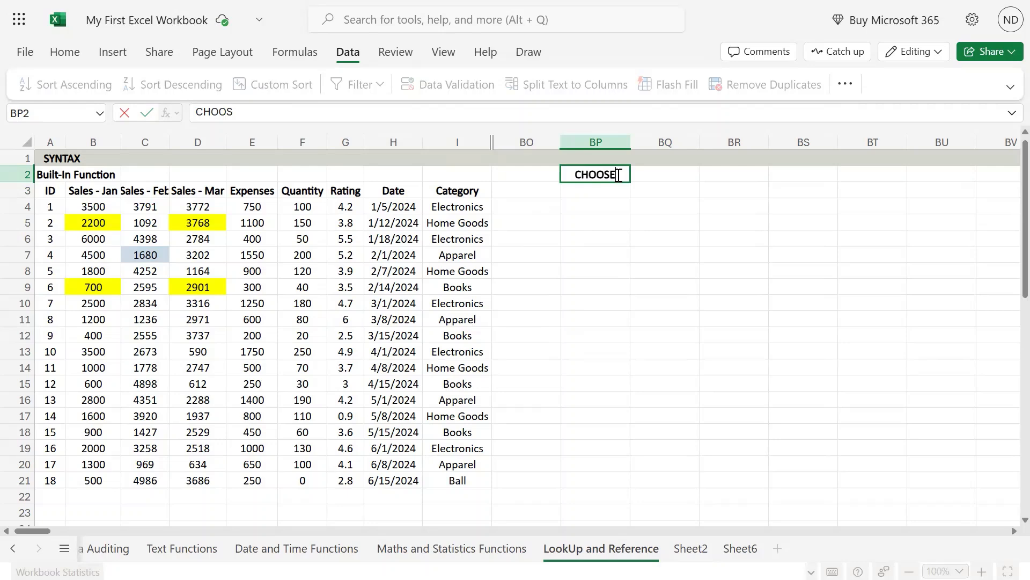
key(Return)
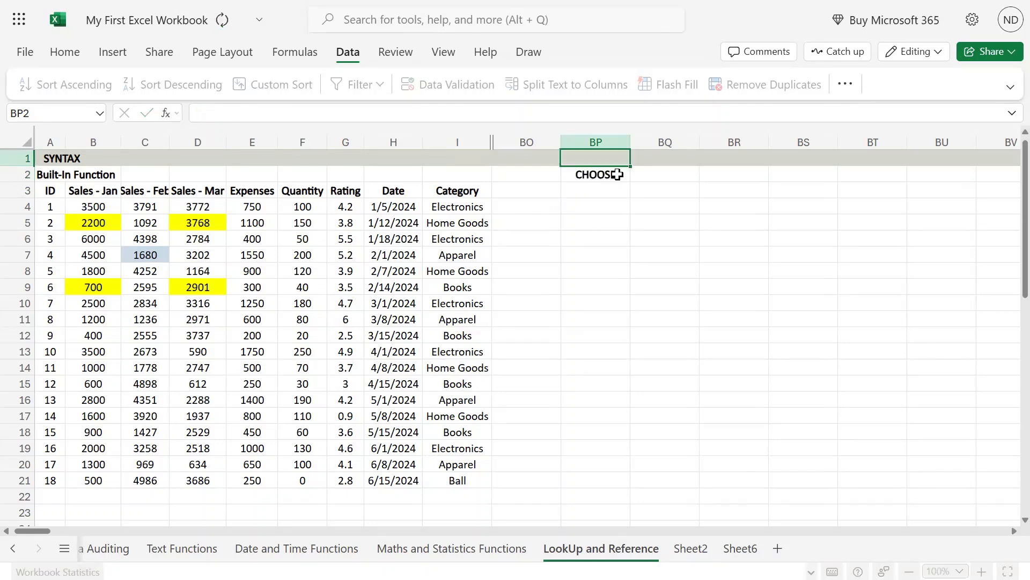
click(617, 174)
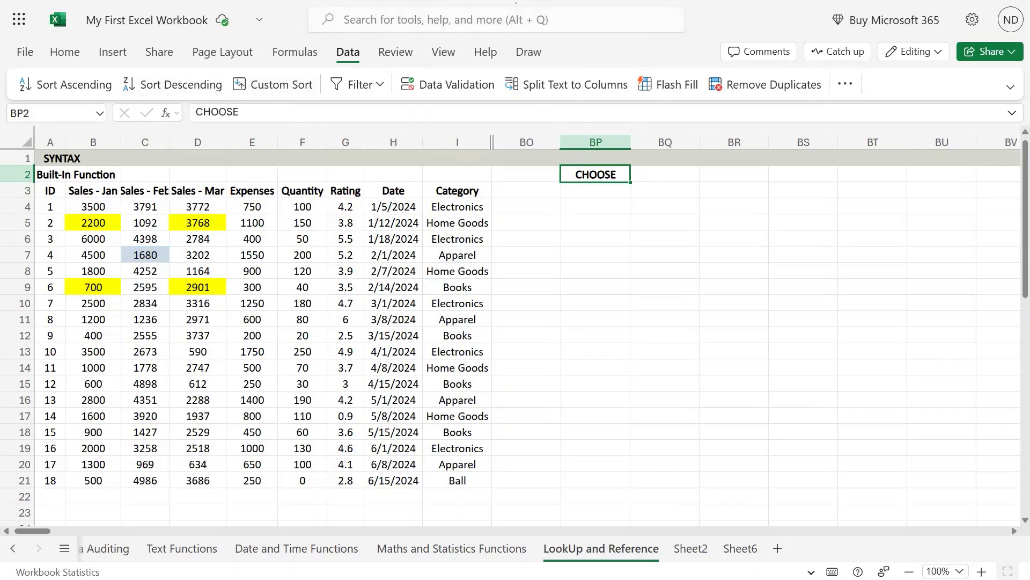
mouse_move(515, 2)
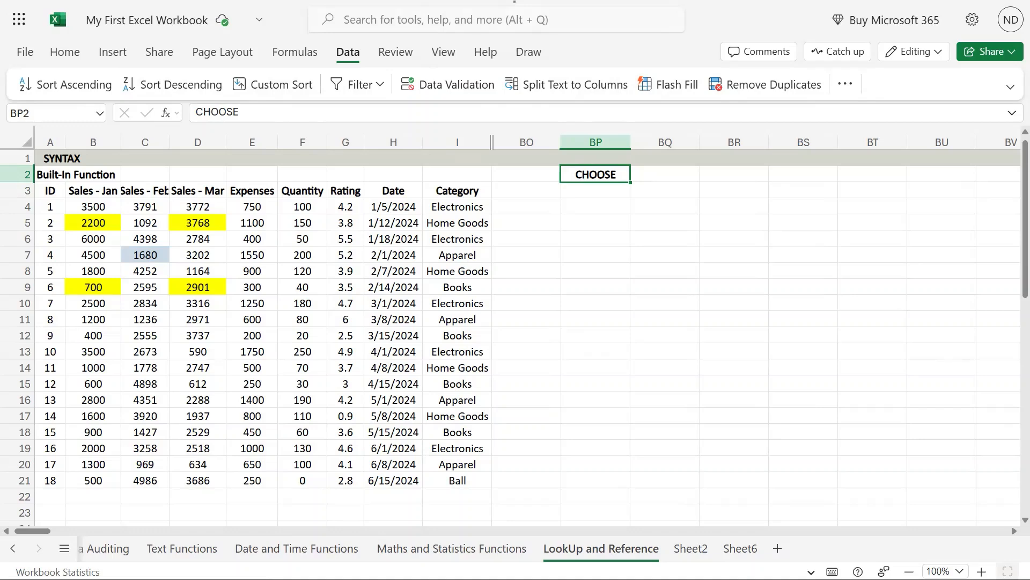
Enter the function name CHOOSE in cell BP1 of the SYNTAX row.
click(599, 156)
text(choos)
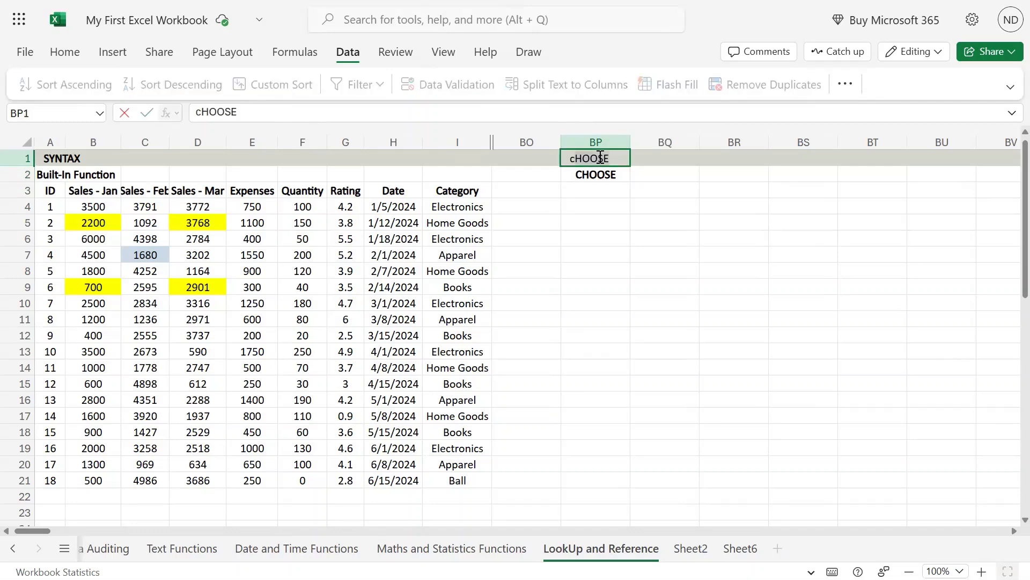
key(BackSpace)
key(BackSpace)
key(BackSpace)
key(BackSpace)
key(BackSpace)
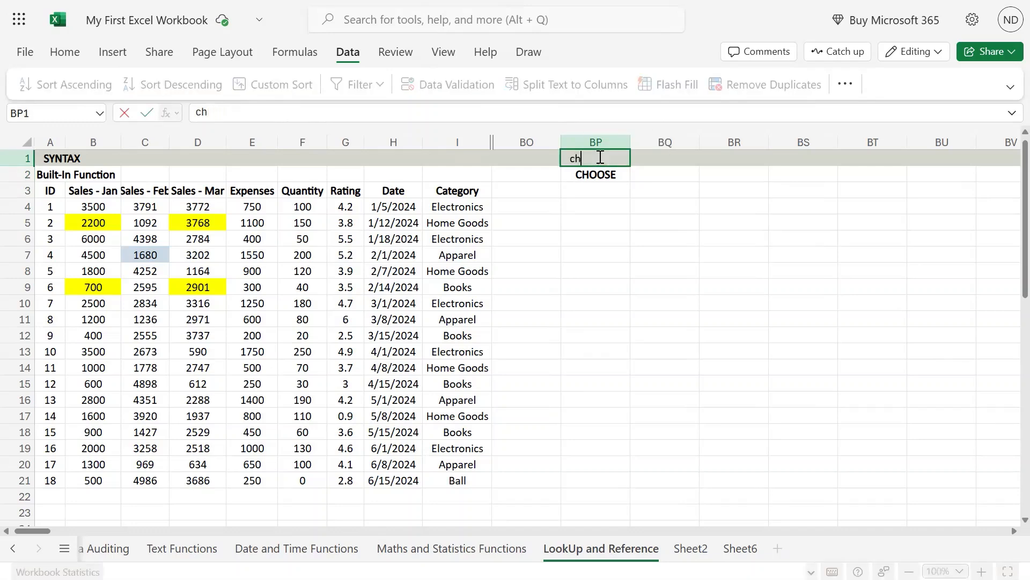
text(ChOOSE)
key(Tab)
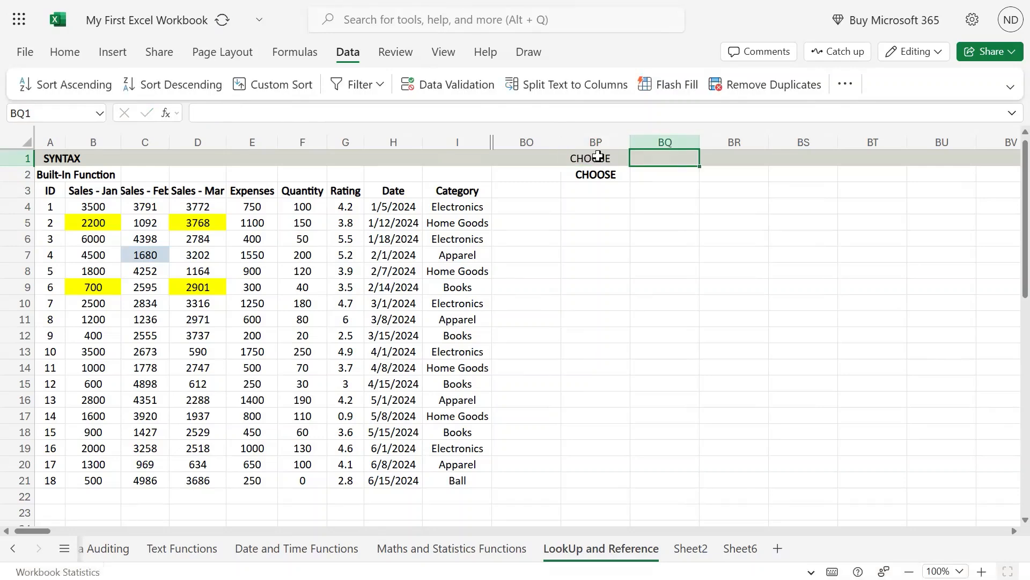
Extend the syntax text in BP1 to CHOOSE(ind_num,value1, [v2, v3,....V254.
double_click(600, 157)
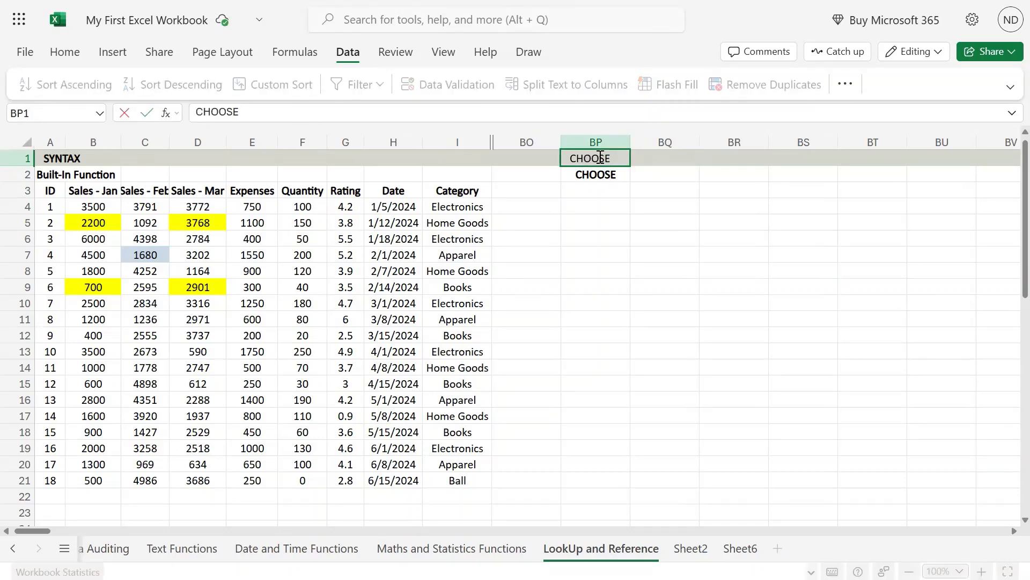
text((ind)
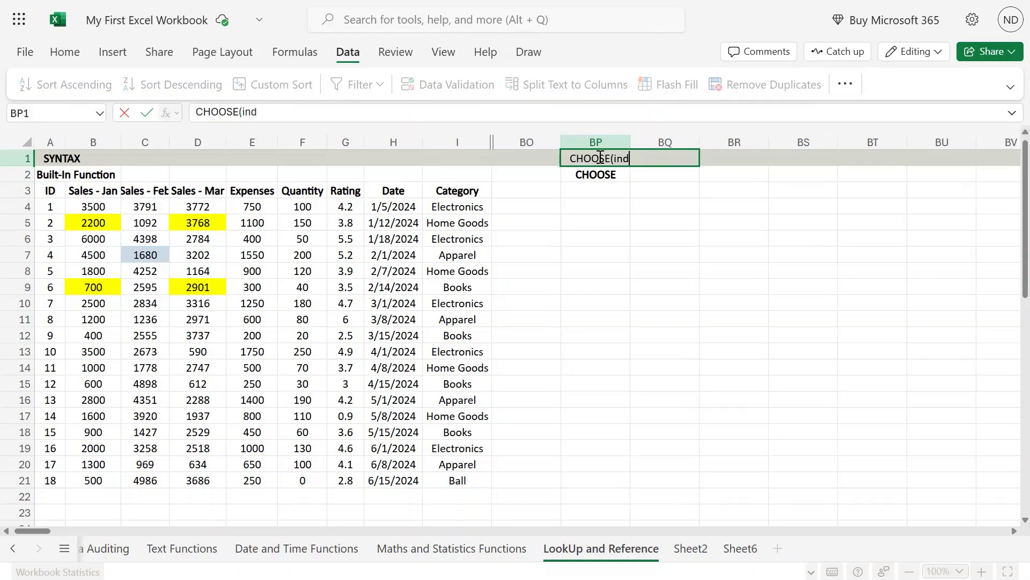
text(_num,)
text(value)
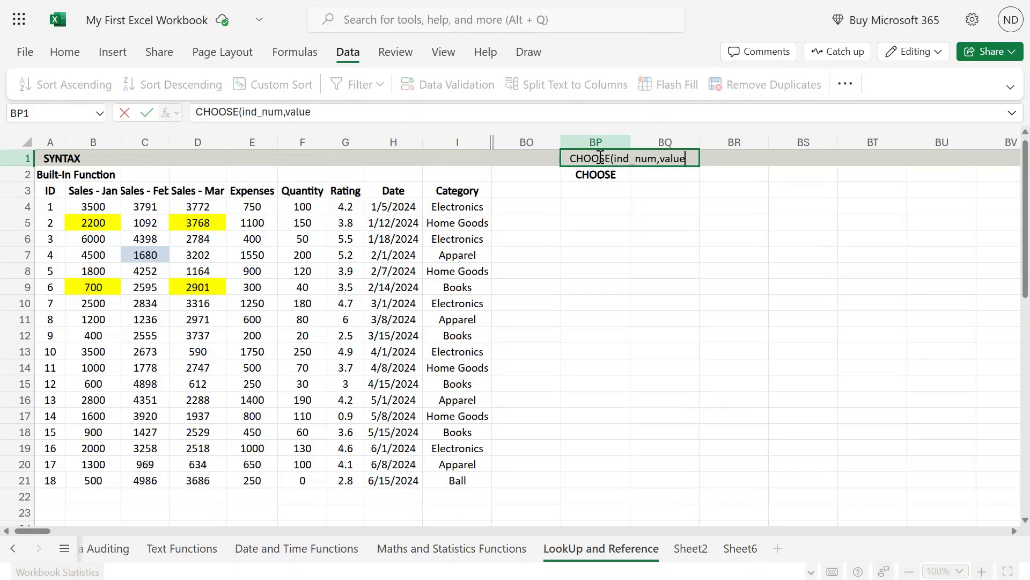
text(1, [val)
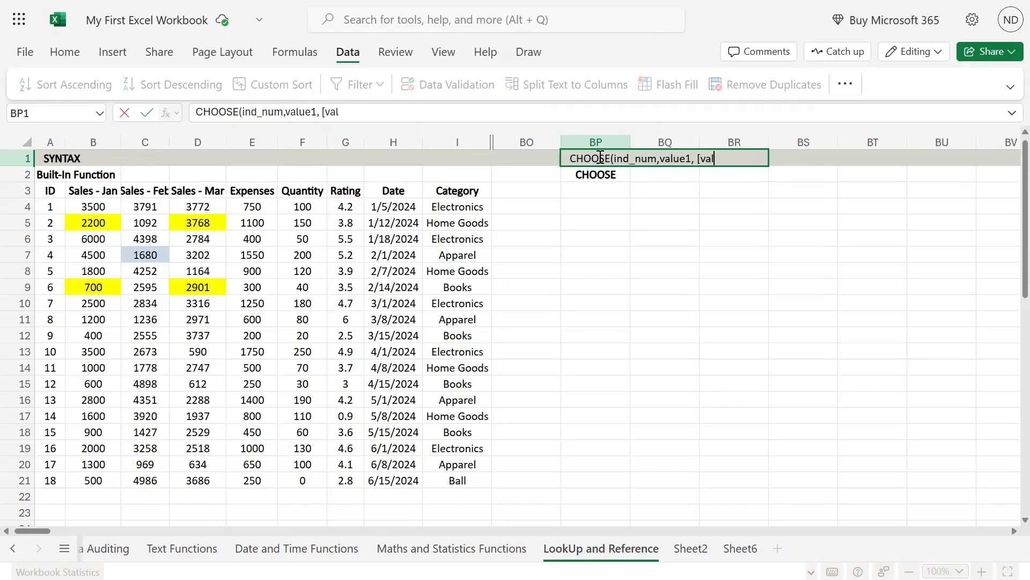
key(BackSpace)
key(BackSpace)
text(2, v3,....V254)
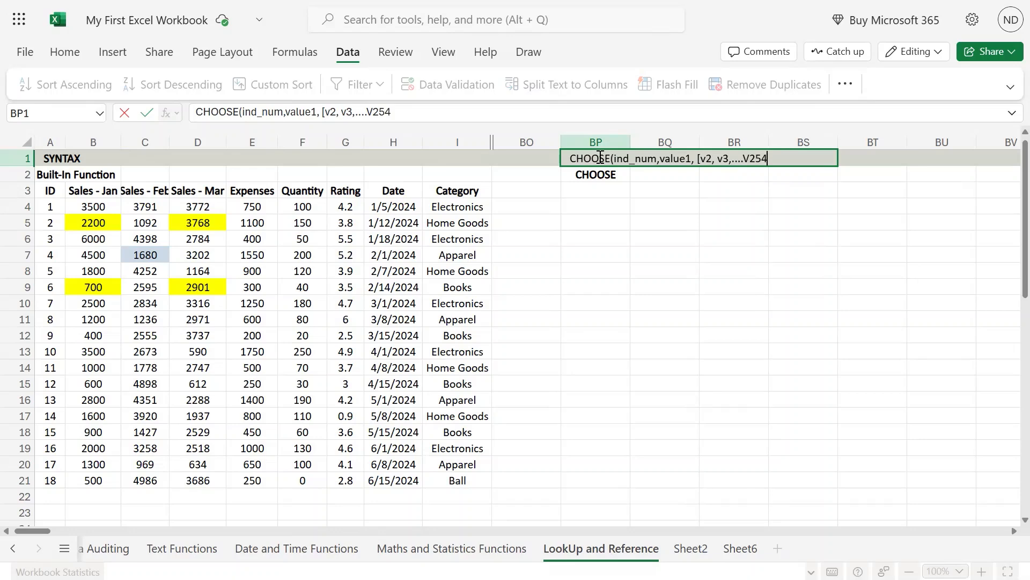
Finish the syntax in BP1 with a lowercase v254 preceded by a comma, plus closing brackets: CHOOSE(ind_num,value1, [v2, v3,....,v254]).
key(BackSpace)
key(BackSpace)
key(BackSpace)
key(BackSpace)
text(v254)
key(Left)
key(Left)
key(Left)
text(,)
key(Right)
key(Right)
key(Right)
key(Right)
text(]))
key(Return)
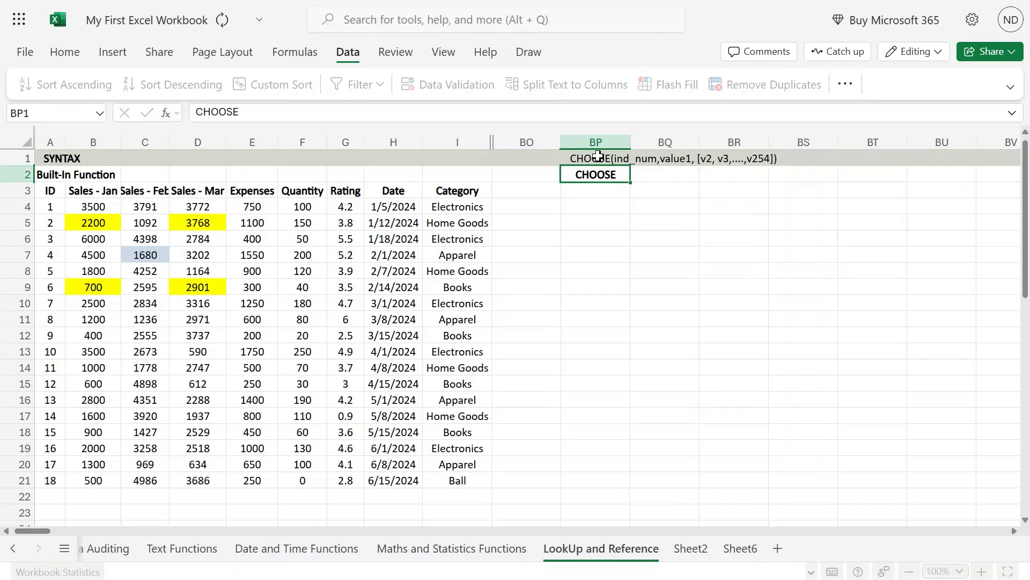
Review the value arguments in the BP1 syntax text by highlighting them, leaving the text as it is.
click(600, 157)
key(F2)
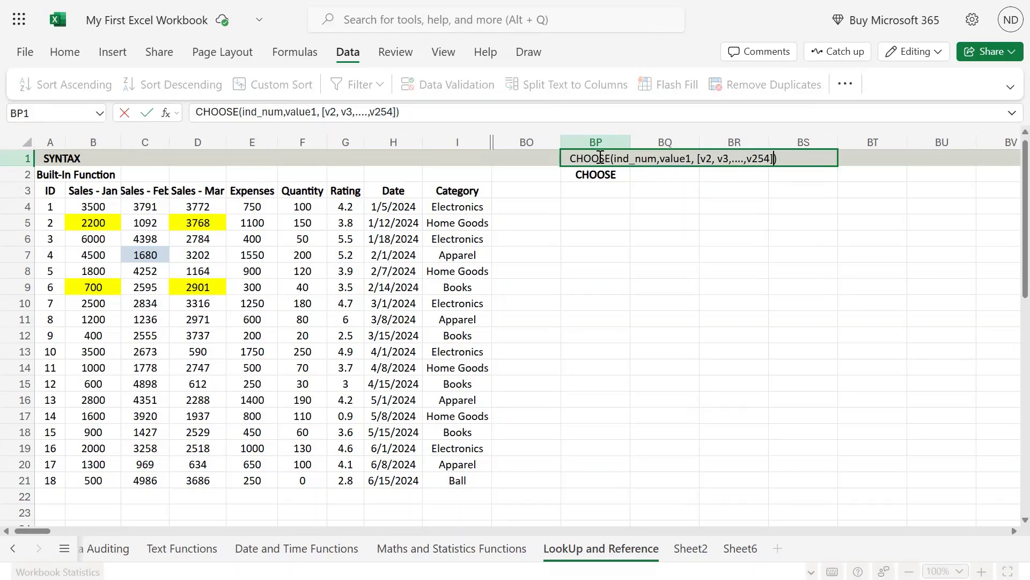
key(Left)
key(Left)
key(Left)
key(Left)
key(Left)
key(Left)
key(Left)
key(Left)
key(Left)
key(Left)
key(Left)
key(Left)
key(Left)
key(Left)
key(Left)
key(Left)
key(Left)
key(Right)
key(Left)
key(shift+Right)
key(shift+Right)
key(shift+Right)
key(shift+Right)
key(shift+Right)
key(shift+Right)
key(shift+Right)
key(shift+Right)
key(shift+Right)
key(shift+Right)
key(shift+Right)
key(shift+Right)
key(shift+Right)
key(shift+Right)
key(shift+Right)
key(shift+Right)
key(shift+Right)
key(shift+Right)
key(shift+Right)
key(shift+Right)
key(shift+Right)
key(shift+Right)
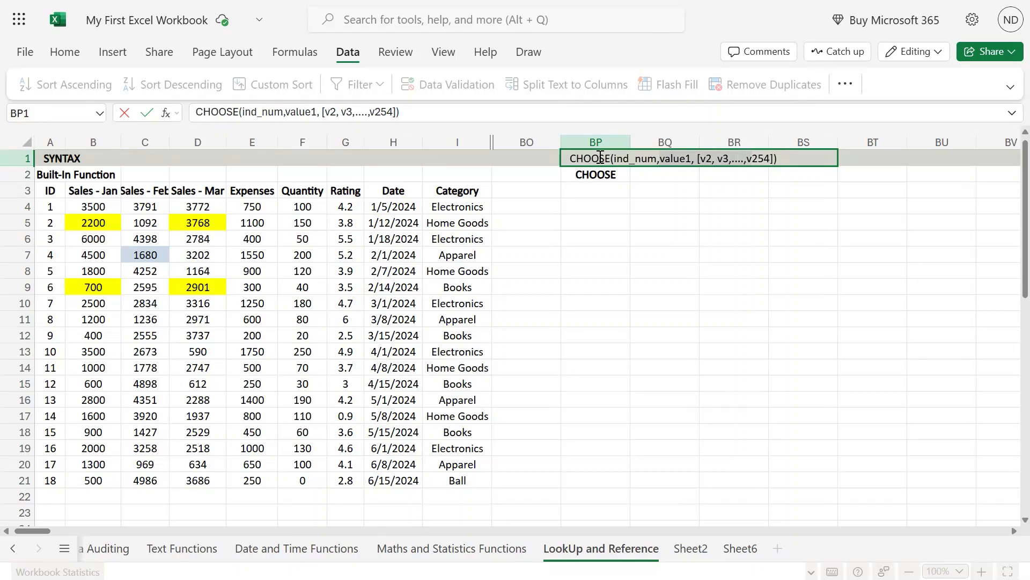
key(Return)
key(Return)
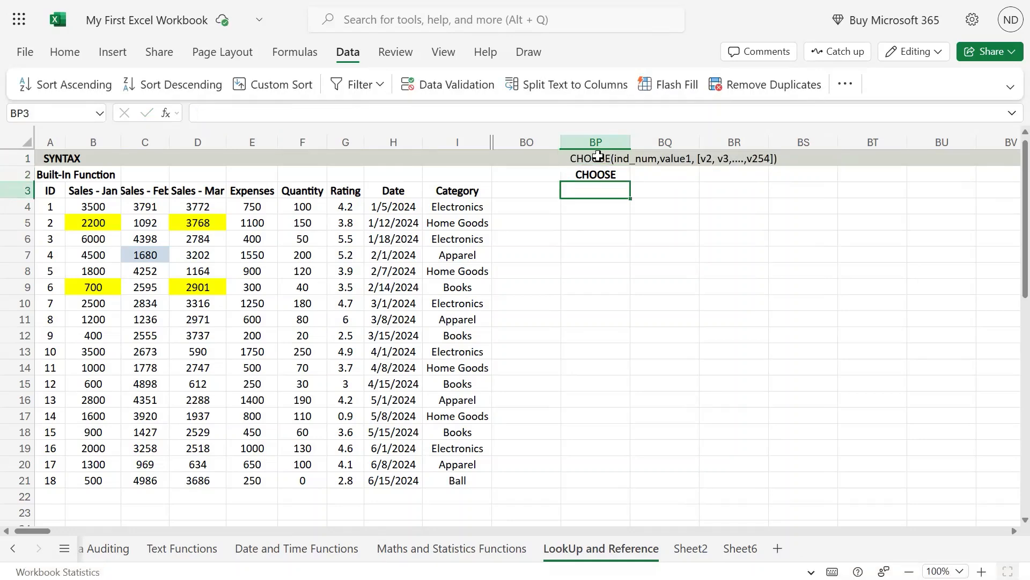
Enter the formula =CHOOSE(BO4,G4:G21) in BP4, using BO4 as the index and the Rating column as the value.
key(Return)
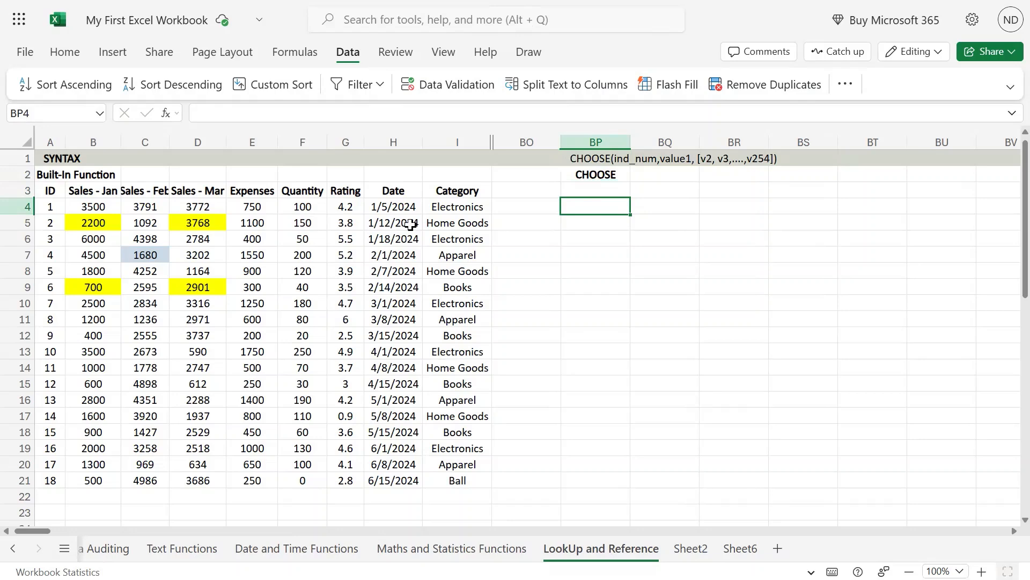
drag(346, 207, 343, 465)
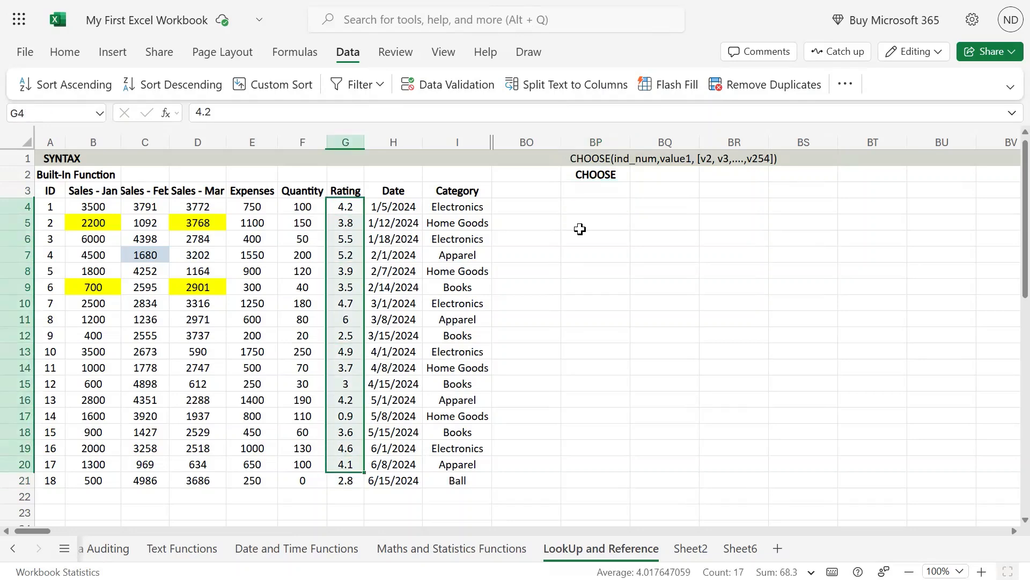
click(597, 202)
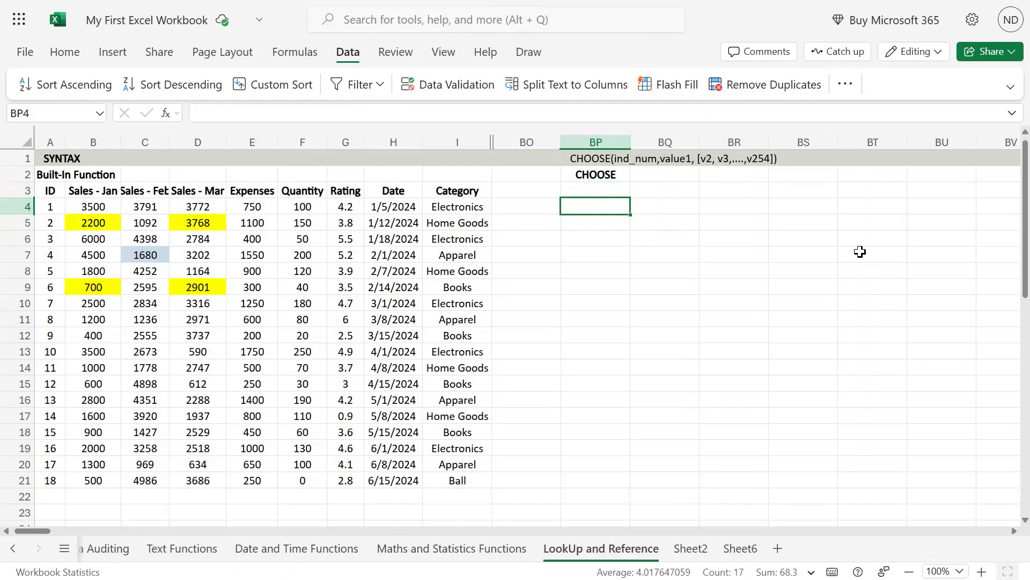
text(=)
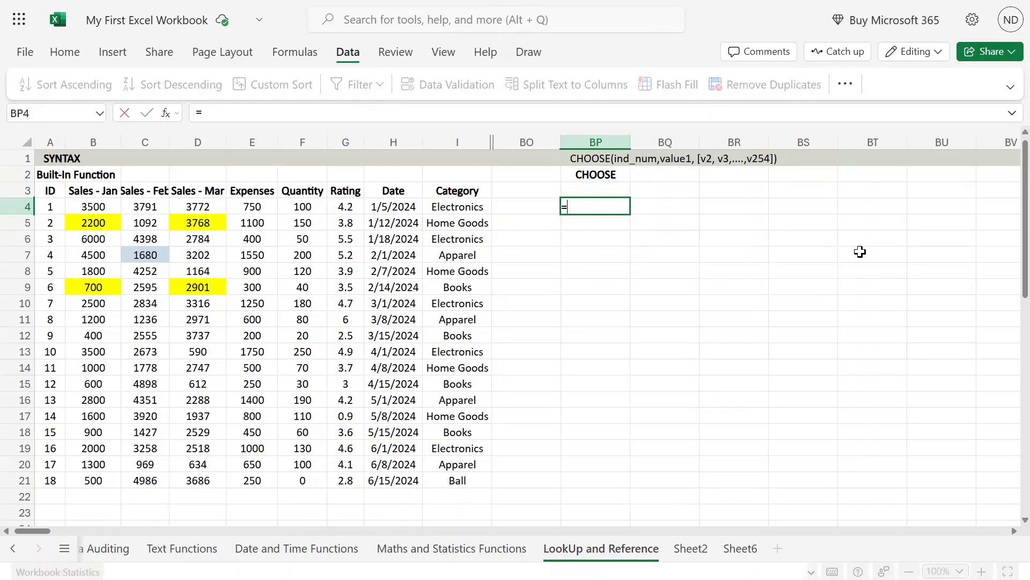
text(choo)
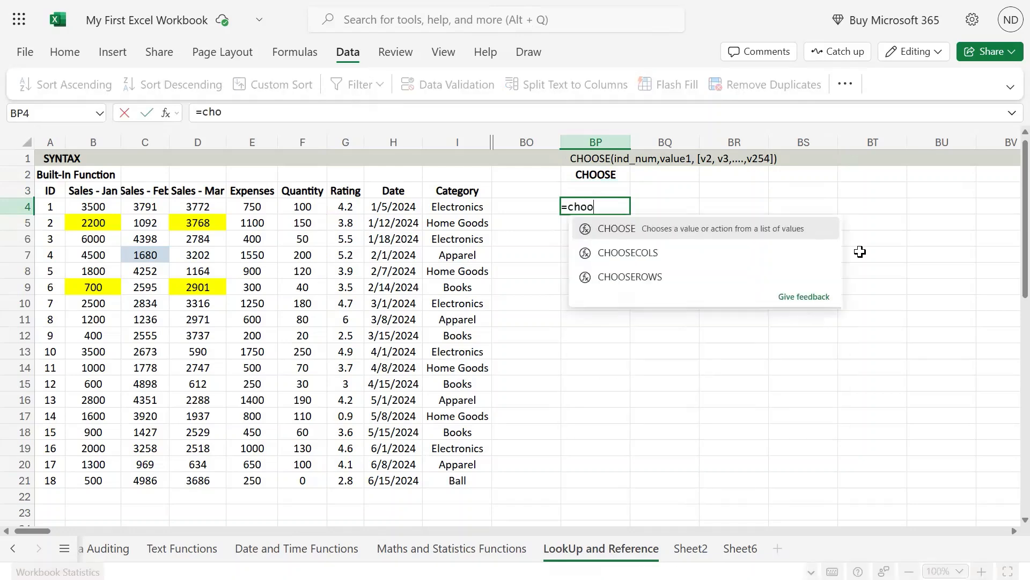
text(se()
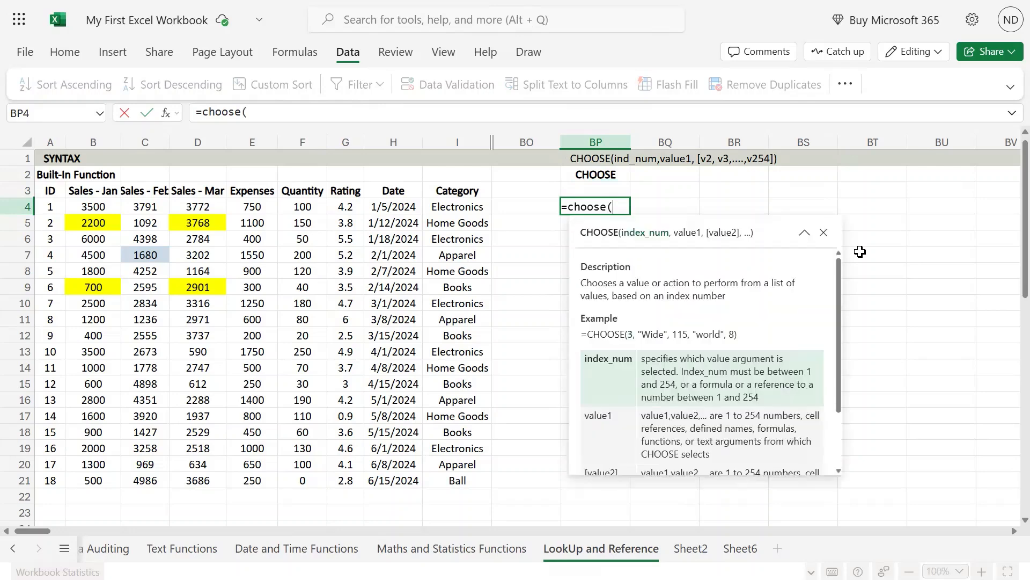
key(Left)
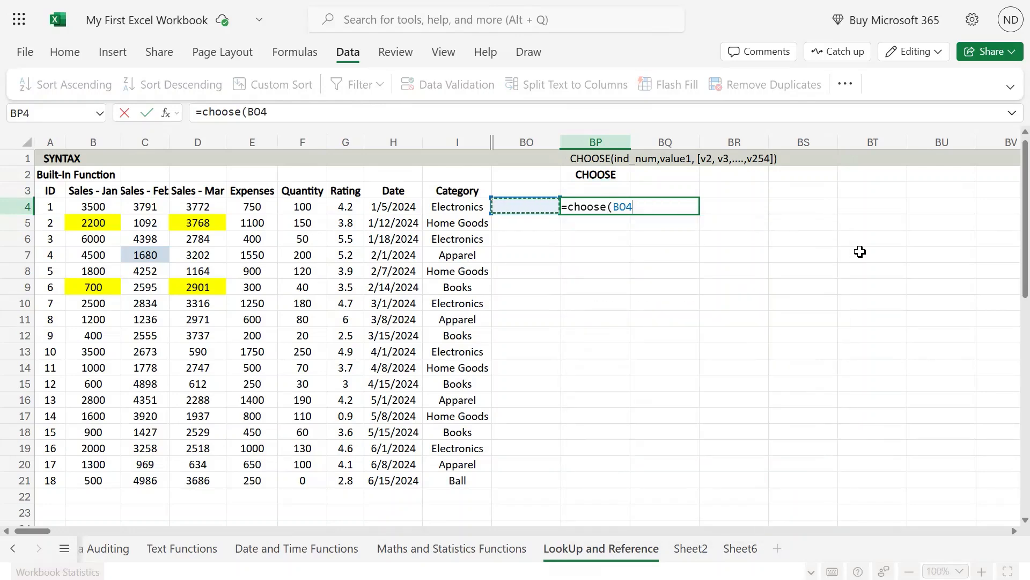
text(,)
key(Left)
key(Left)
key(Left)
key(Left)
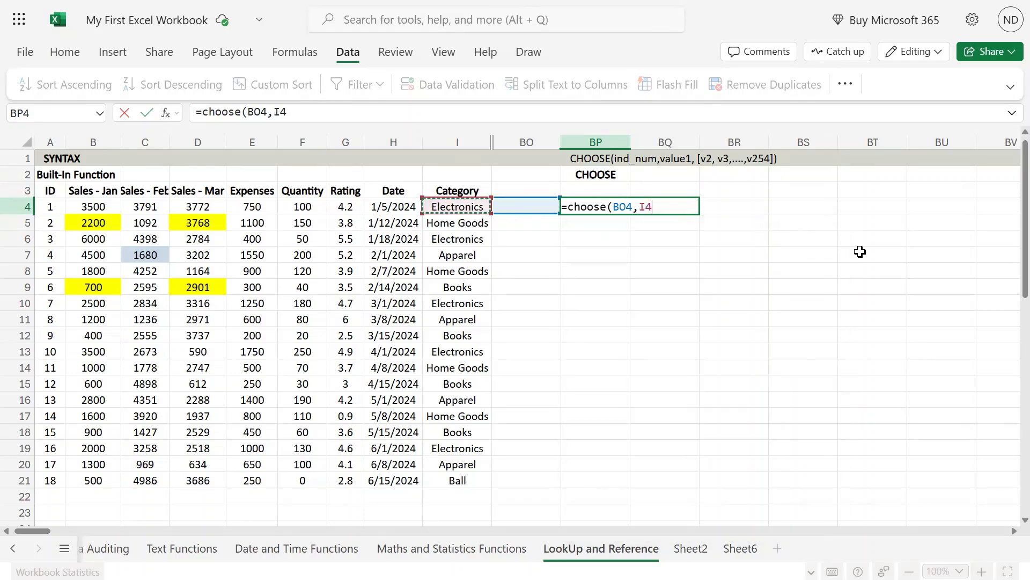
key(ctrl+shift+Down)
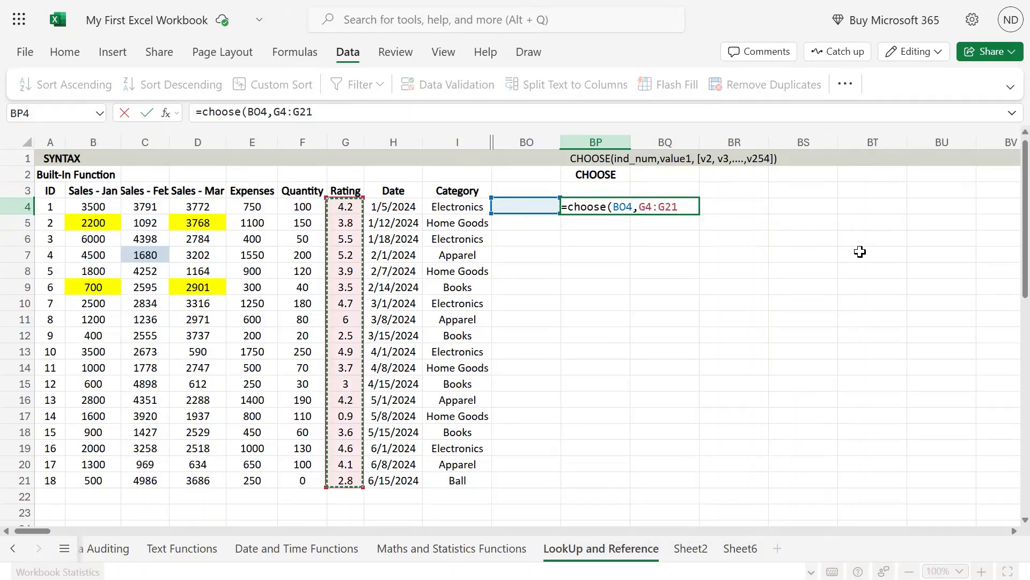
text())
key(Return)
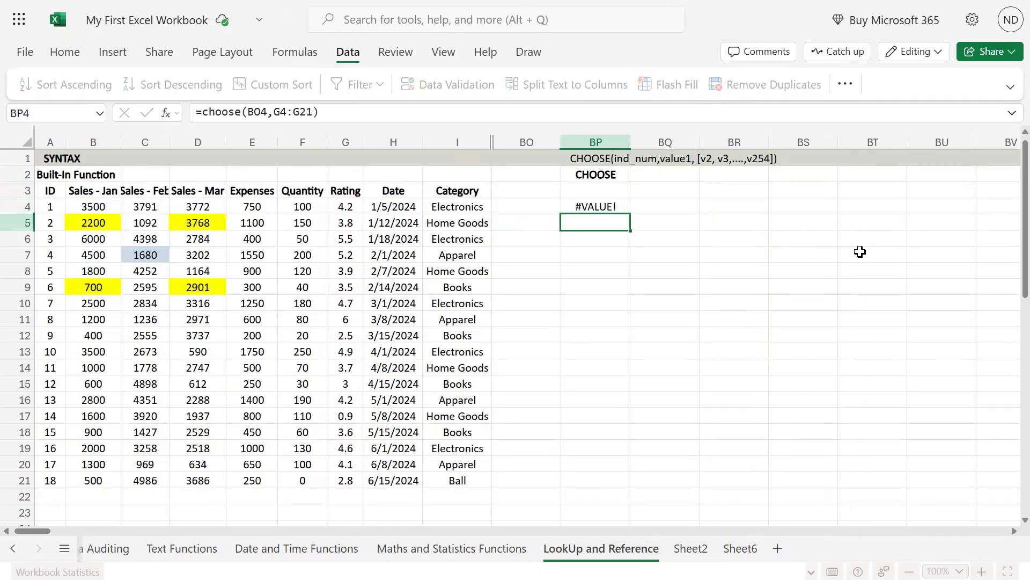
Examine the index argument BO4 inside the CHOOSE formula in BP4.
key(Up)
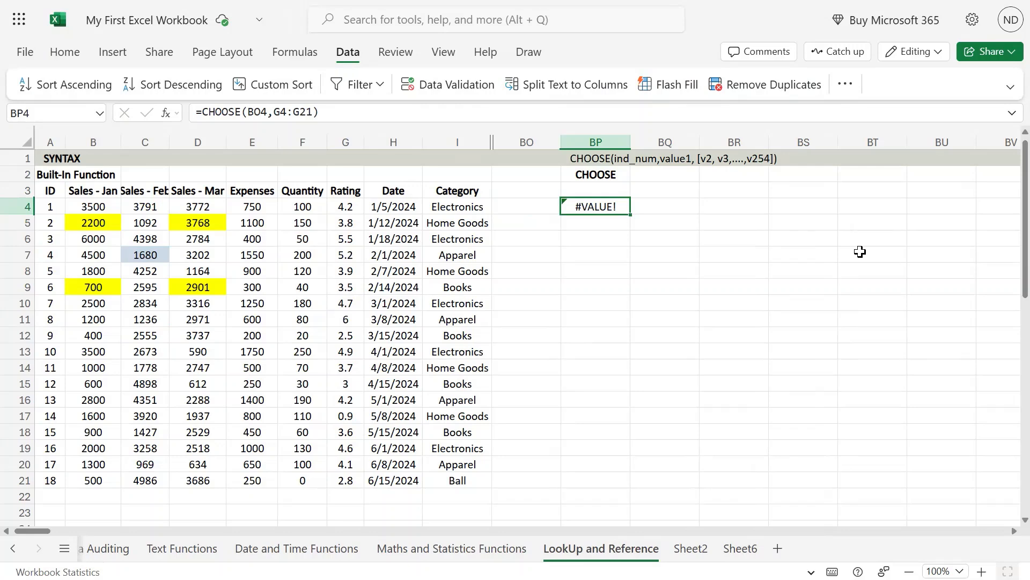
key(Left)
key(Right)
key(F2)
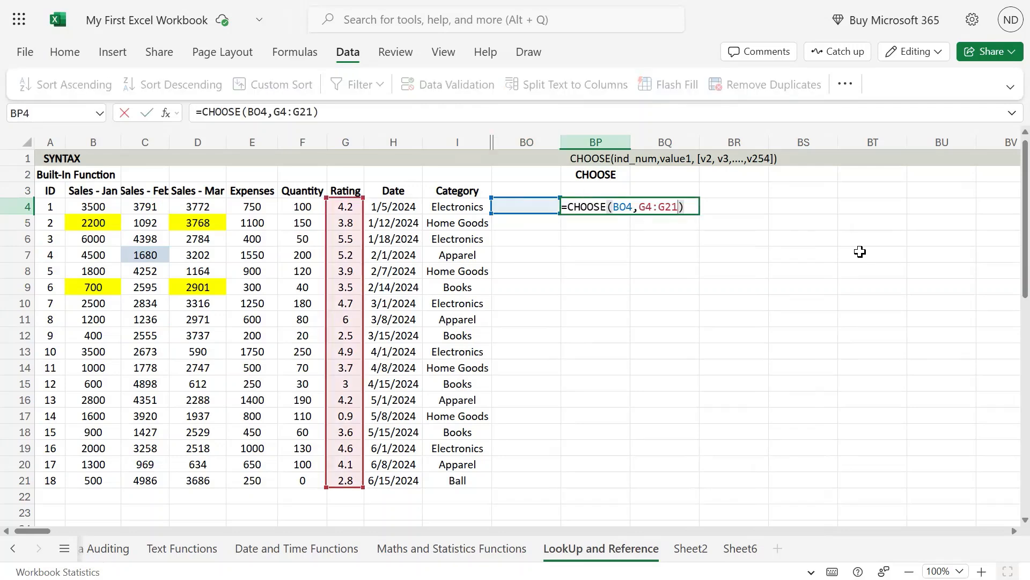
key(Left)
key(Left)
key(Left)
key(Left)
key(Left)
key(Left)
key(Left)
key(Left)
key(shift+Left)
key(shift+Left)
key(shift+Left)
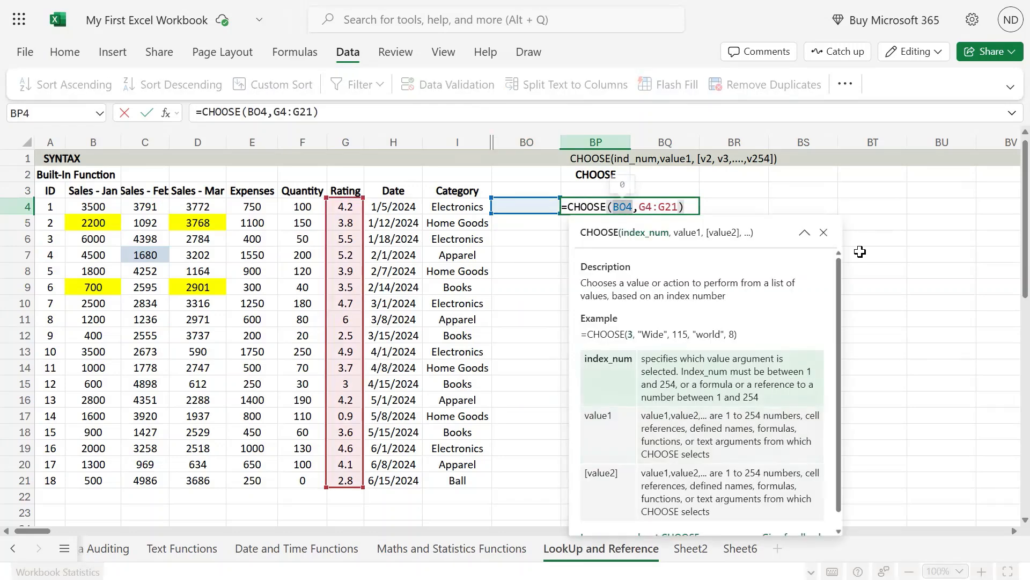
key(Return)
Enter the index number 5 in cell BO4.
key(Up)
key(Left)
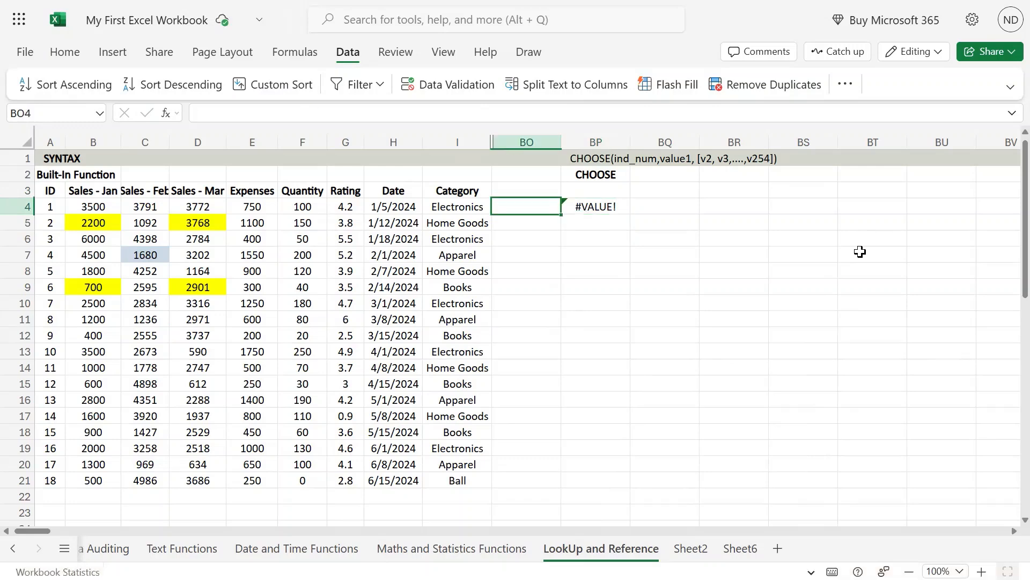
text(5)
key(Return)
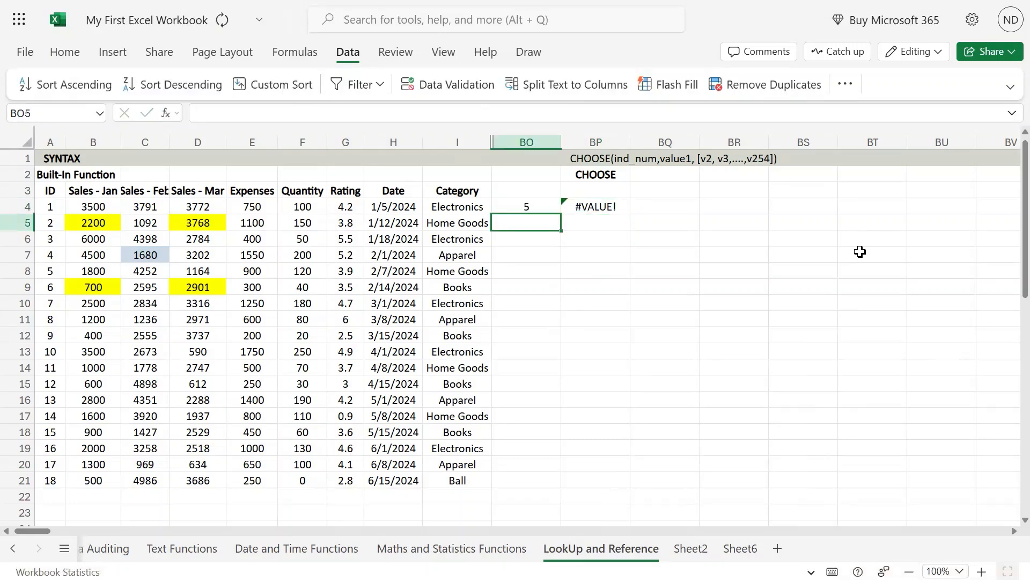
Check the error in BP4 and switch the CHOOSE formula's value range to the Category column, I4:I21.
key(Up)
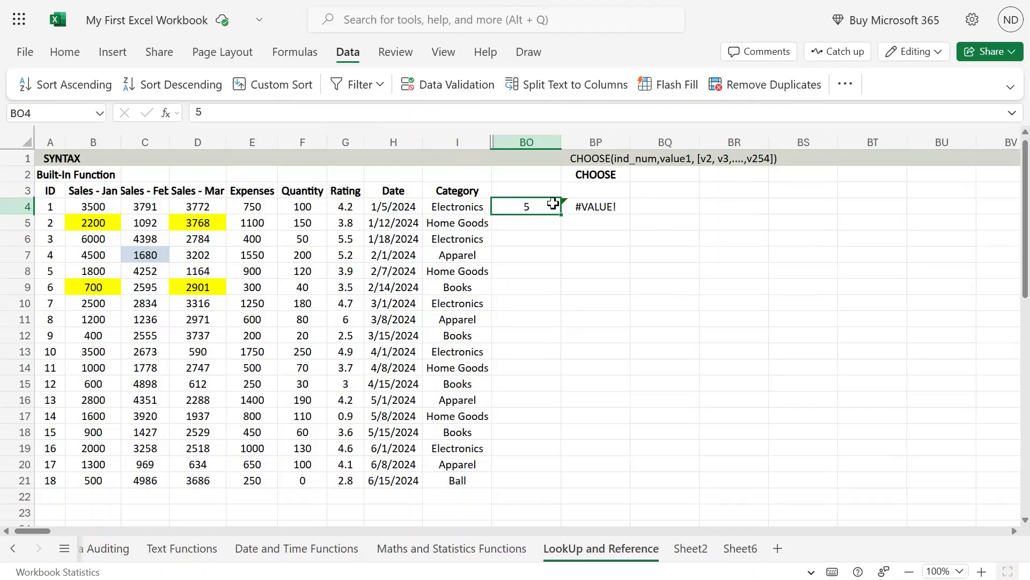
mouse_move(565, 208)
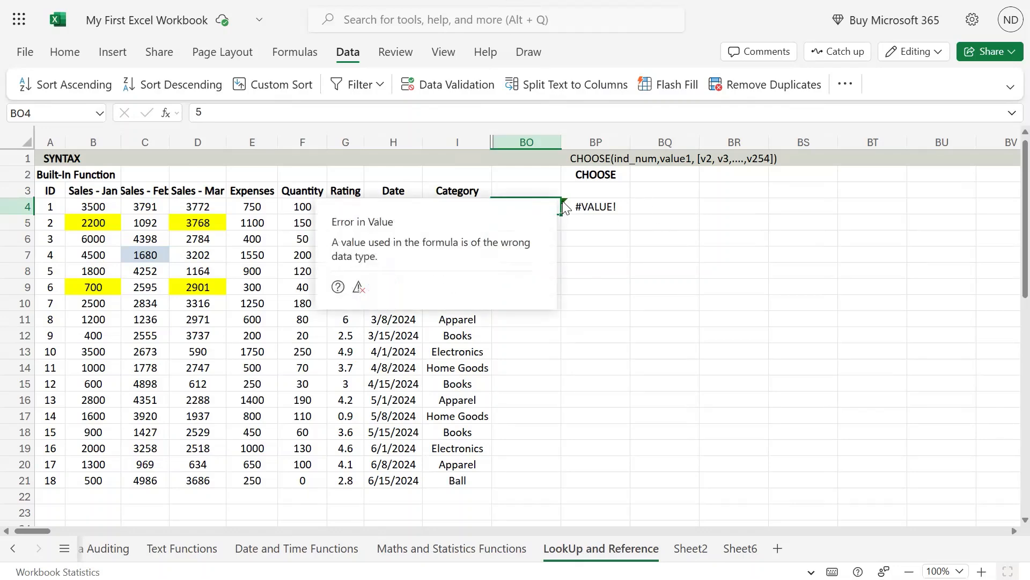
click(596, 211)
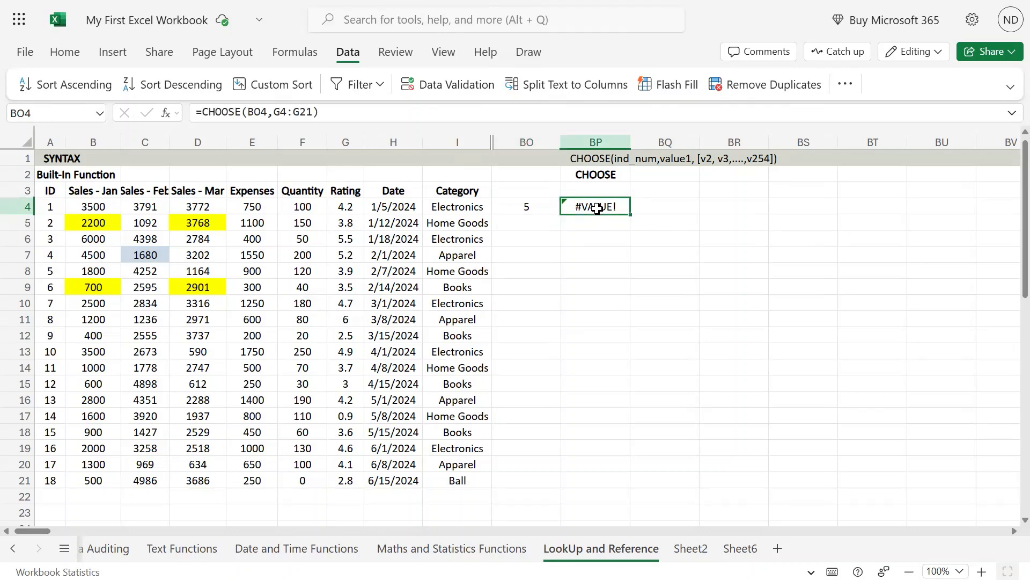
key(F2)
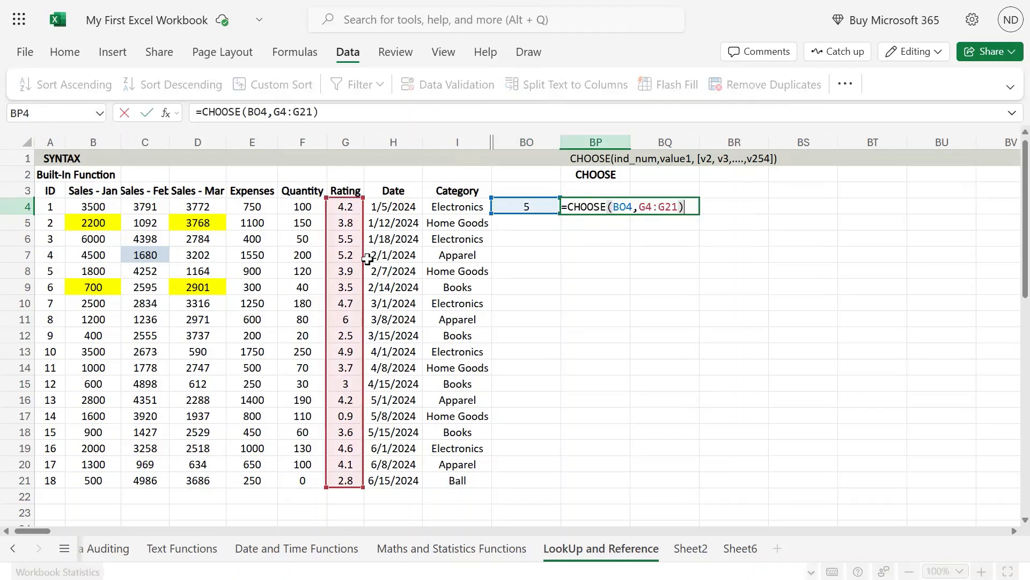
drag(360, 256, 452, 252)
key(Return)
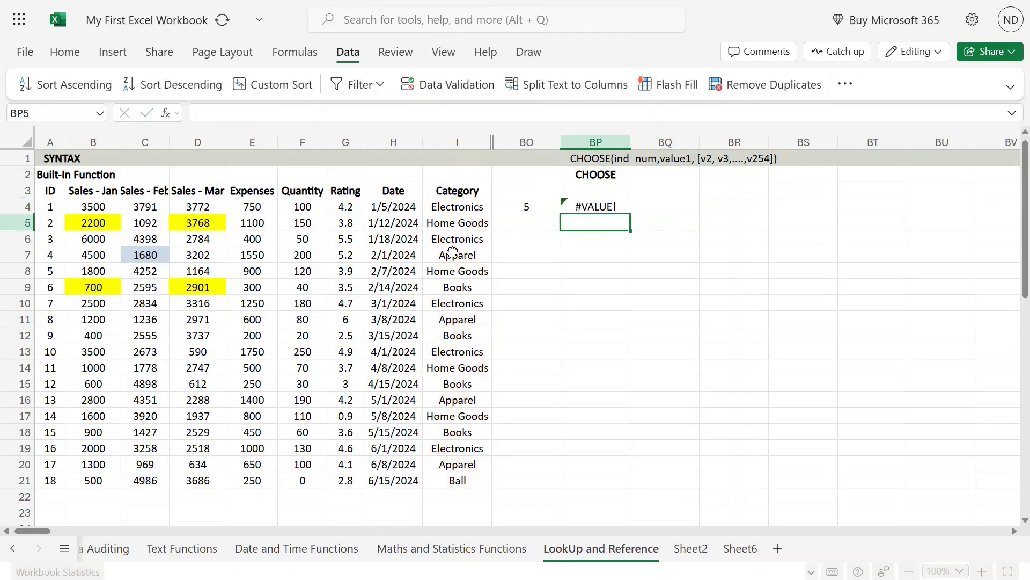
Try the text Books as the index value in cell BO4.
key(Up)
key(Left)
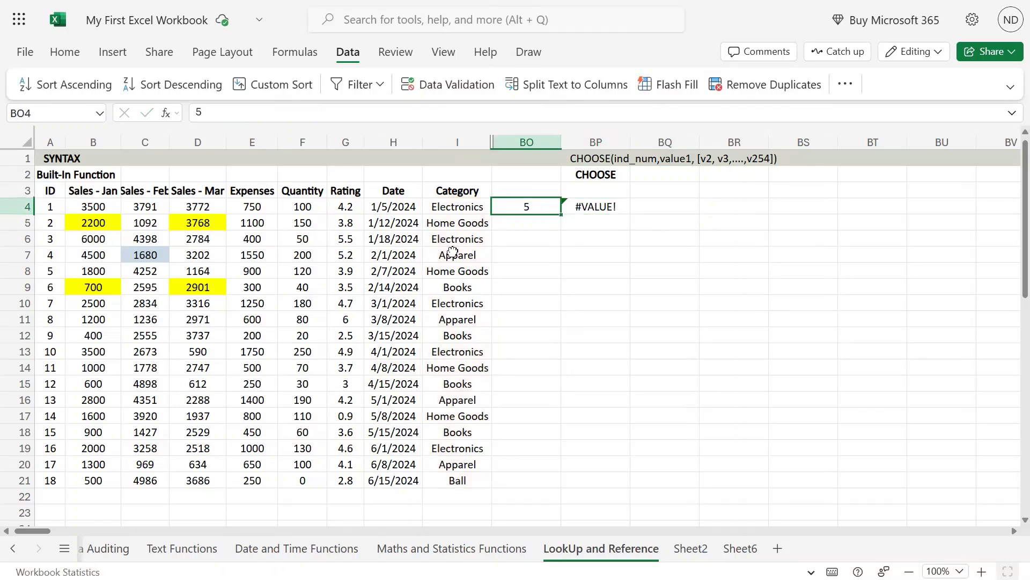
text(Books)
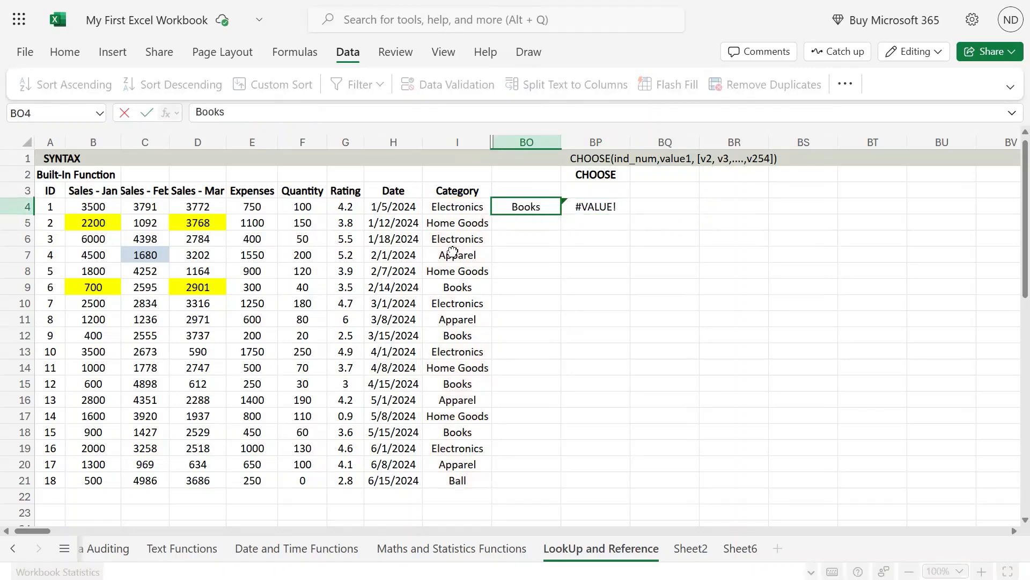
key(Escape)
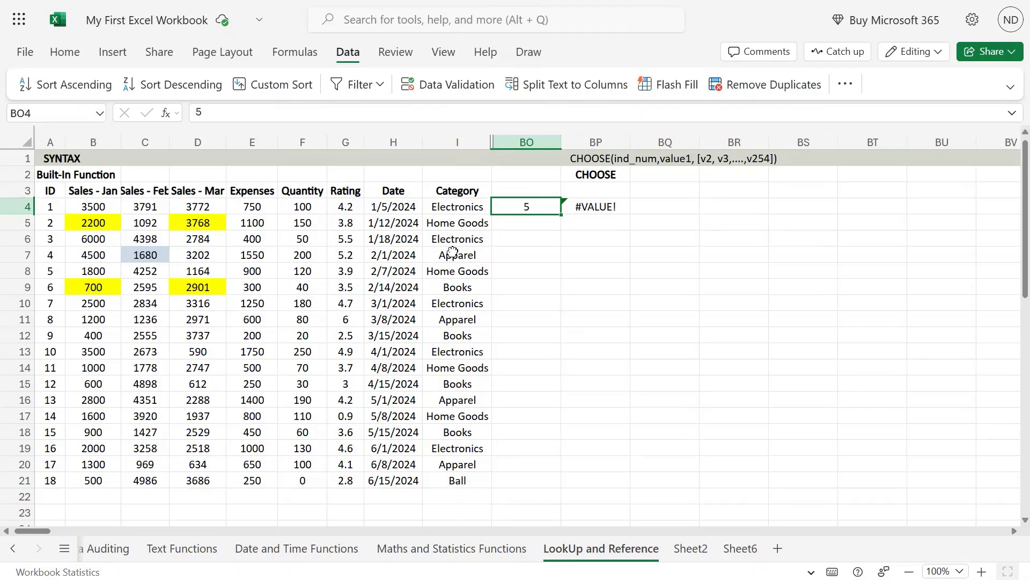
text(Books)
key(BackSpace)
key(BackSpace)
key(BackSpace)
key(BackSpace)
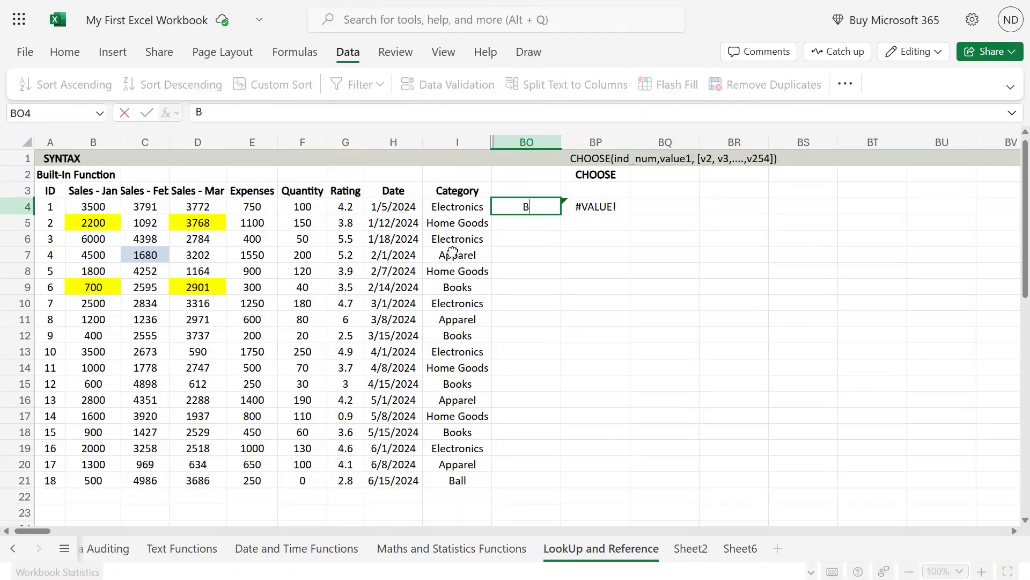
text(ooks)
key(Return)
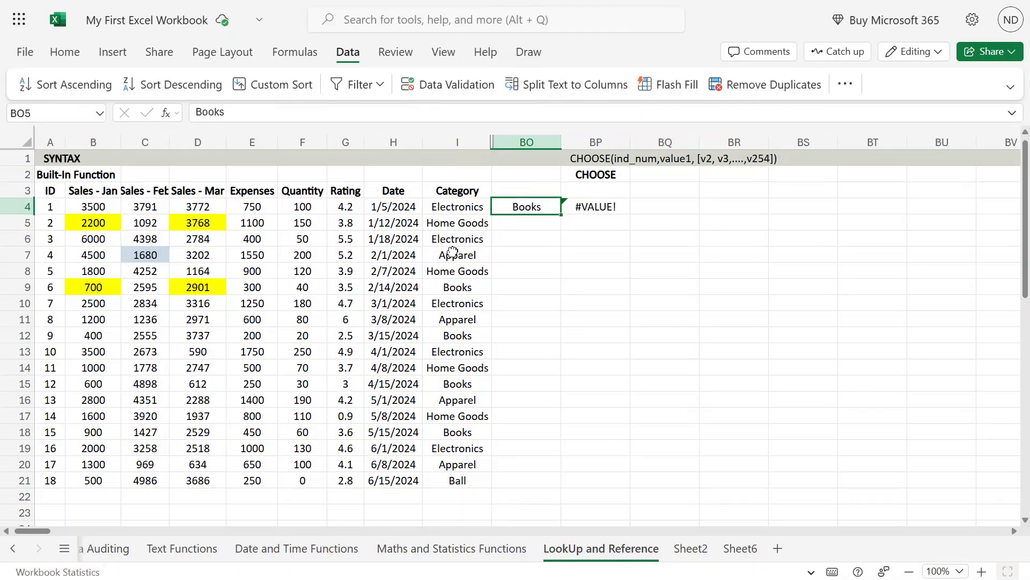
Set the index number in BO4 to 2 and remove the I4:I21 range from the CHOOSE formula in BP4.
text(2)
key(Return)
key(Up)
key(Right)
key(F2)
key(Left)
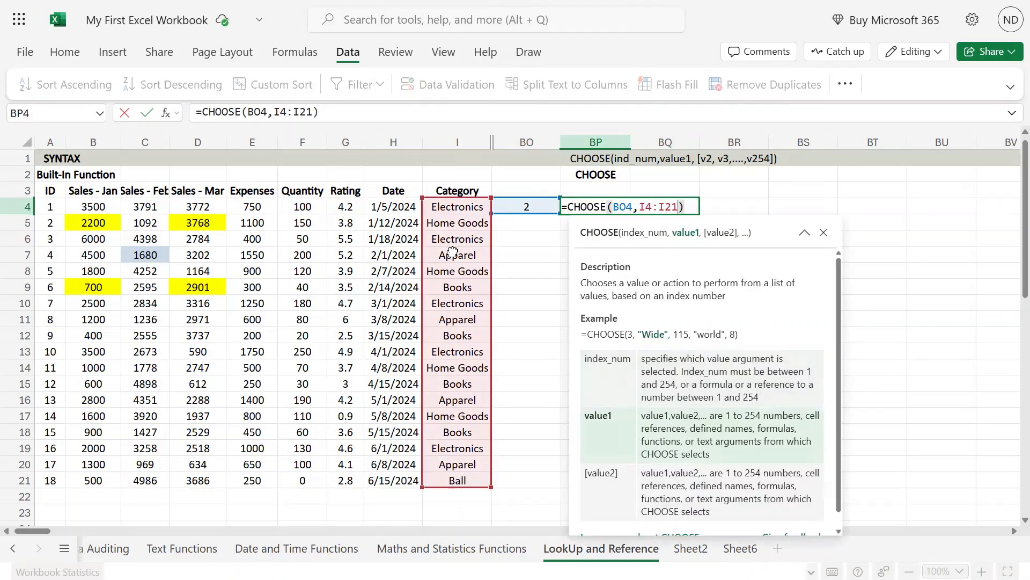
key(BackSpace)
key(BackSpace)
key(BackSpace)
key(BackSpace)
key(BackSpace)
key(BackSpace)
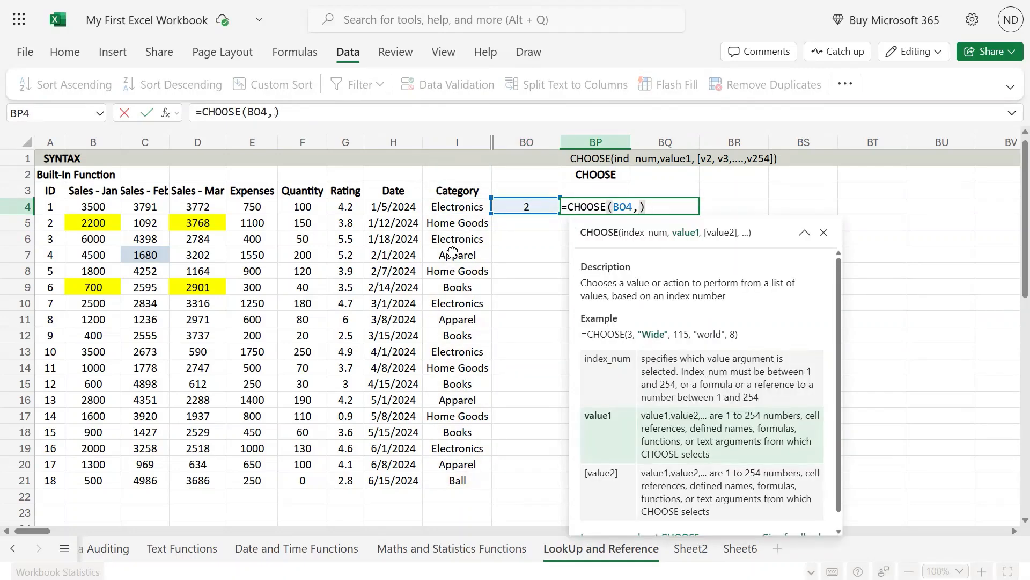
Add "Apple", "Mango" and "Pear" as the value arguments so BP4 holds =CHOOSE(BO4,"Apple","Mango","Pear").
text("Apple)
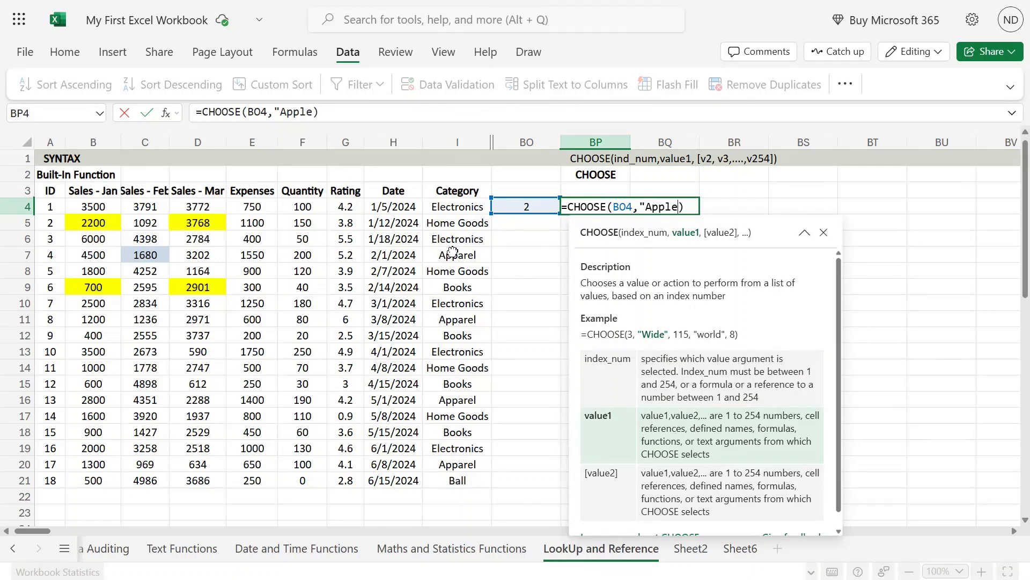
text(",")
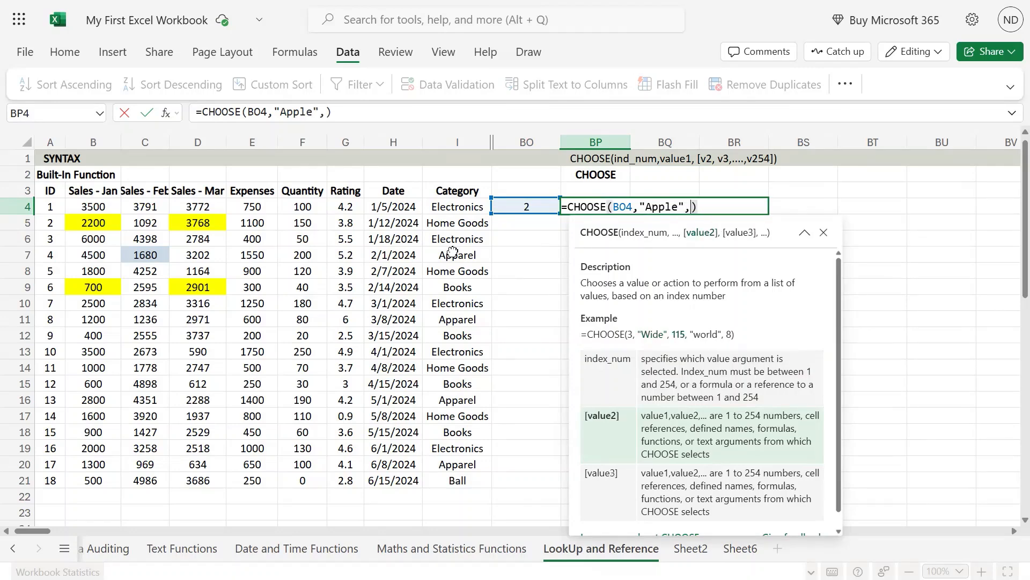
text(Mango)
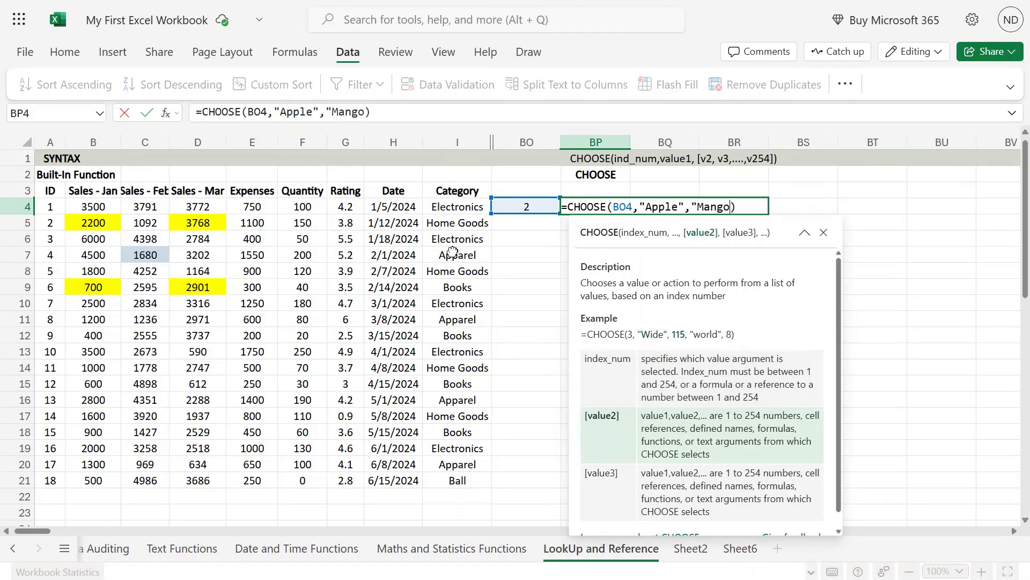
text(",)
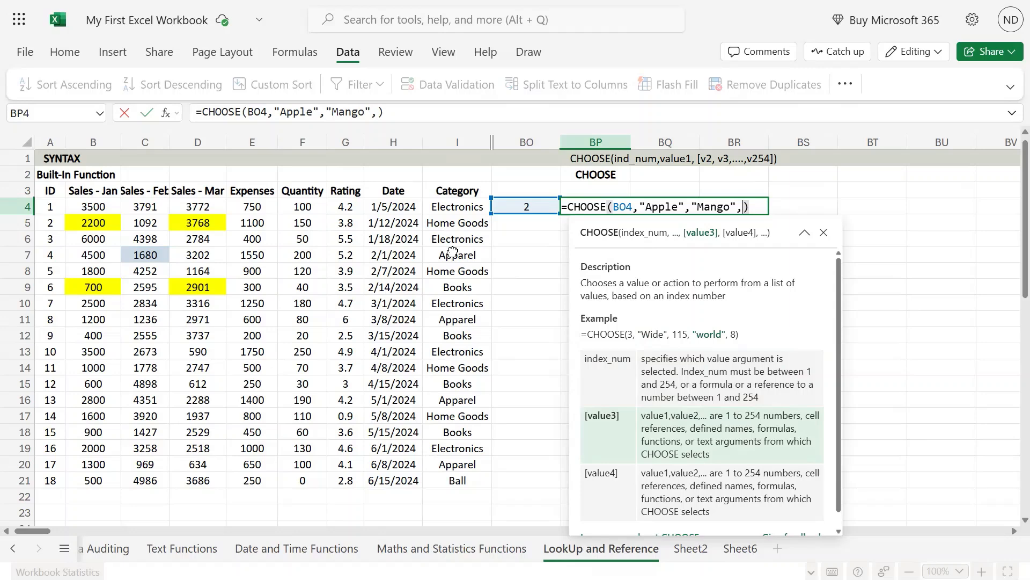
text(P)
key(BackSpace)
text("Pear)
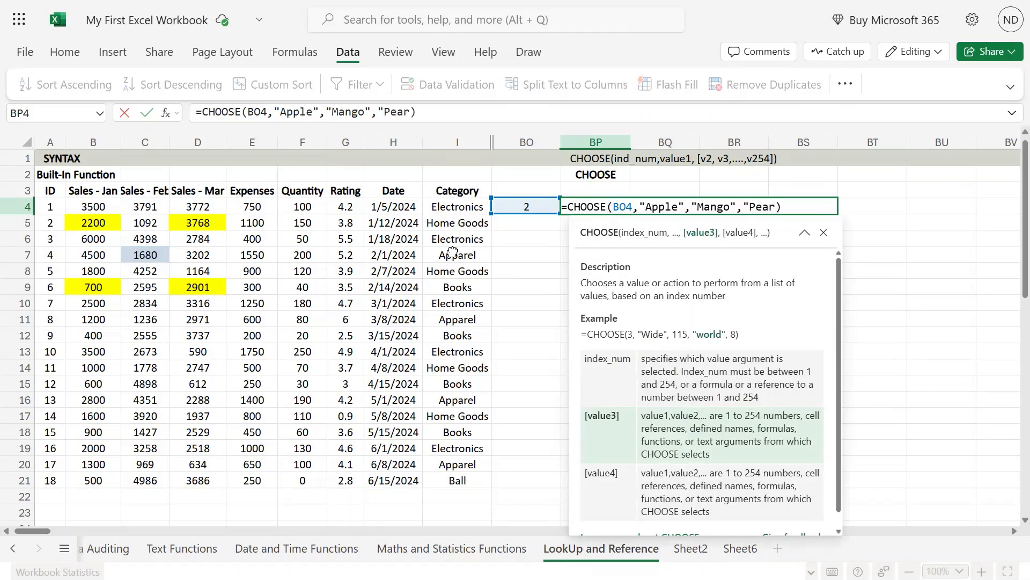
text("))
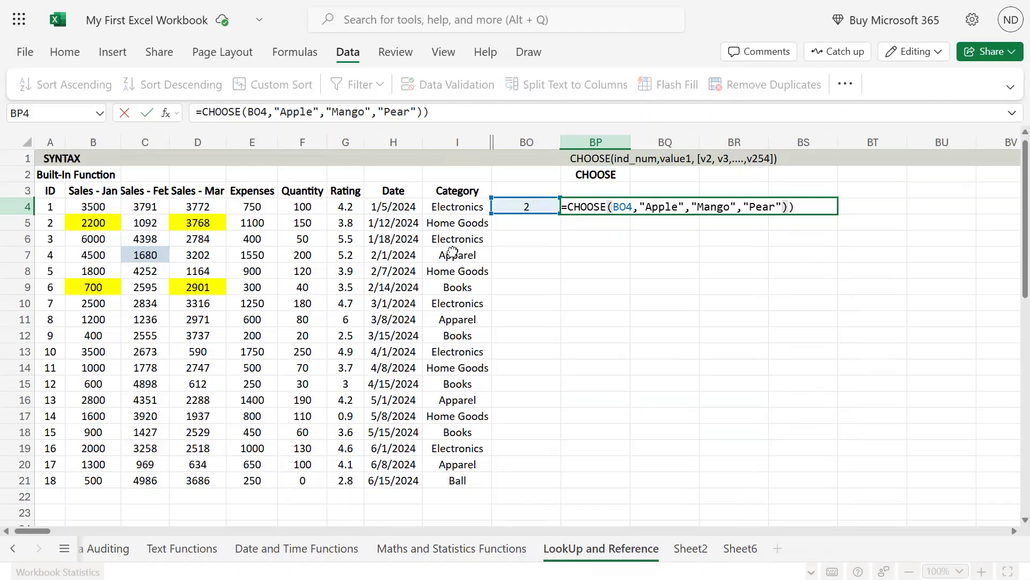
key(Return)
key(Up)
key(F2)
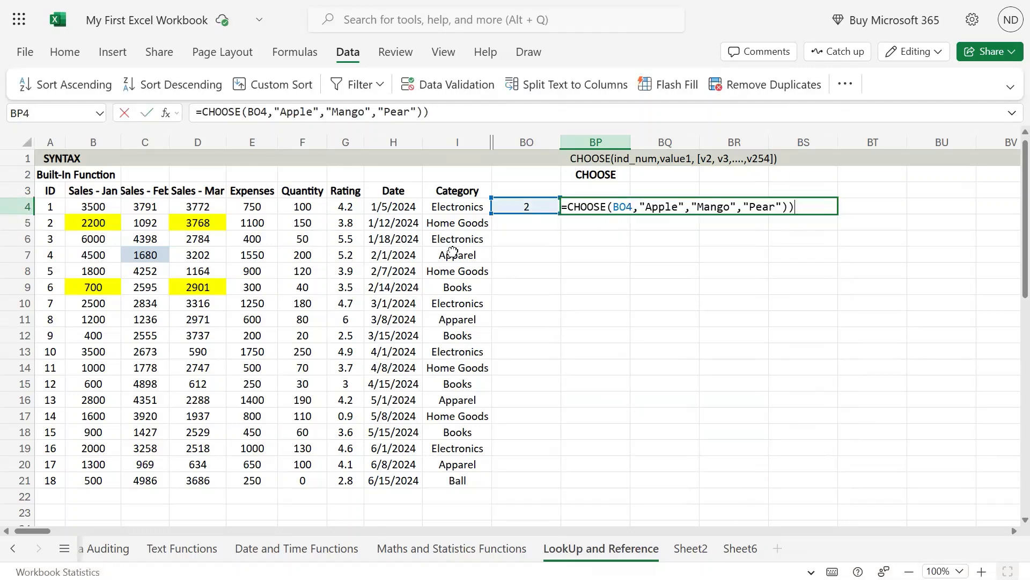
key(BackSpace)
key(ctrl+Return)
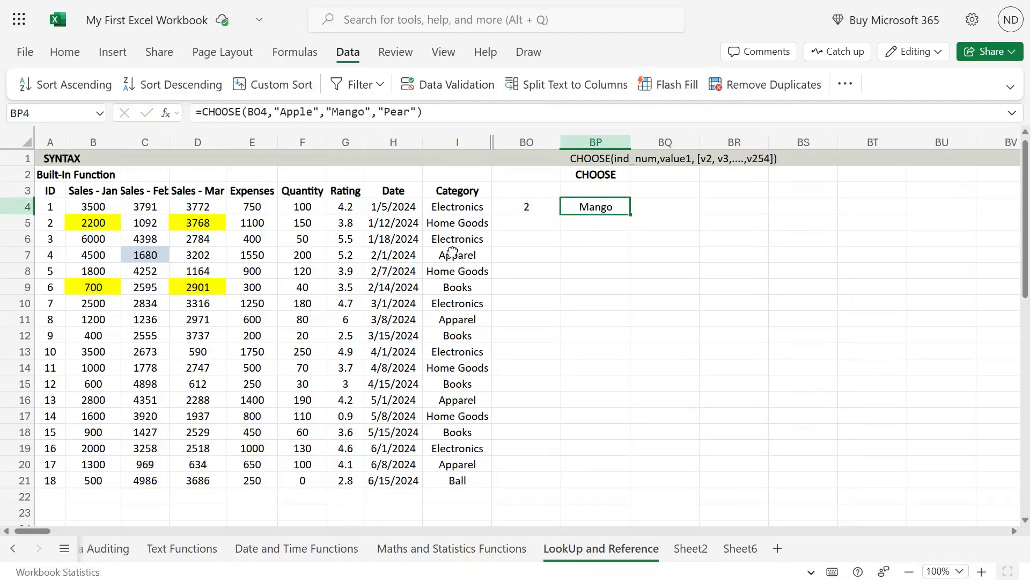
Examine the second value argument, "Mango", in the BP4 CHOOSE formula, leaving the formula as it is.
key(Left)
key(Right)
key(F2)
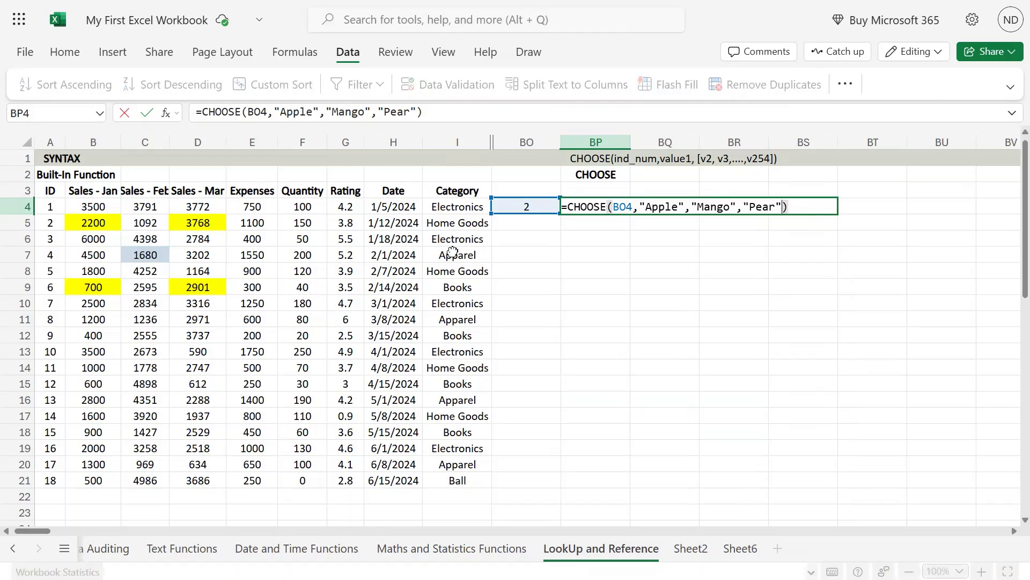
key(Left)
key(Left)
key(Left)
key(Left)
key(Left)
key(Left)
key(Left)
key(Left)
key(Left)
key(shift+Left)
key(shift+Left)
key(shift+Left)
key(shift+Left)
key(shift+Left)
key(shift+Left)
key(shift+Left)
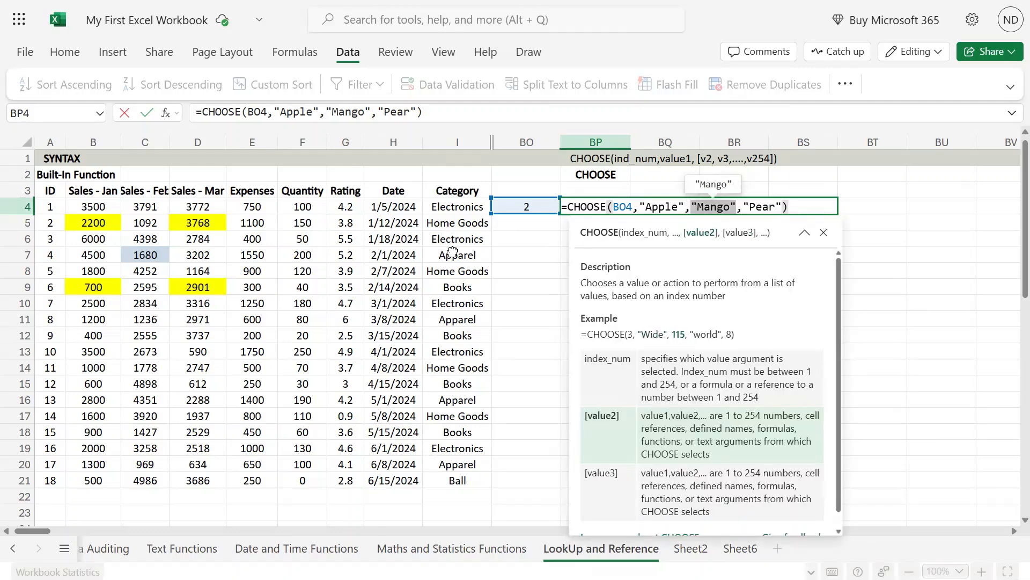
key(Return)
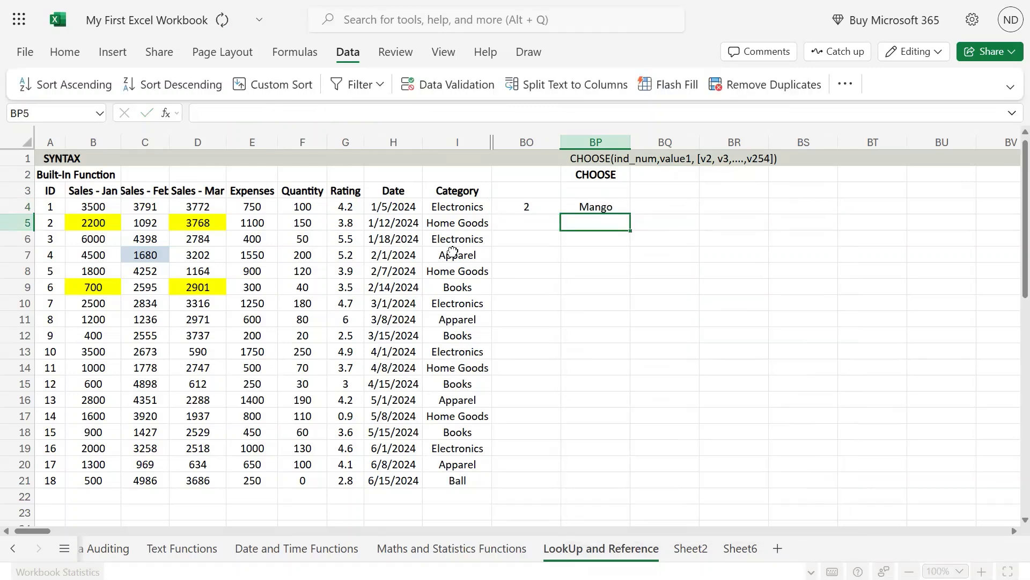
key(Up)
key(Left)
key(Left)
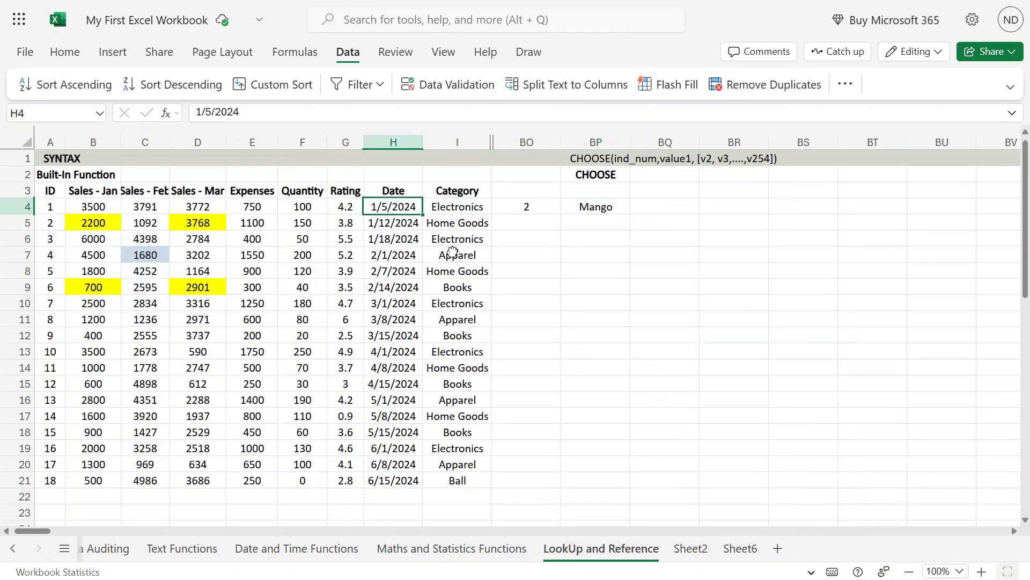
key(Right)
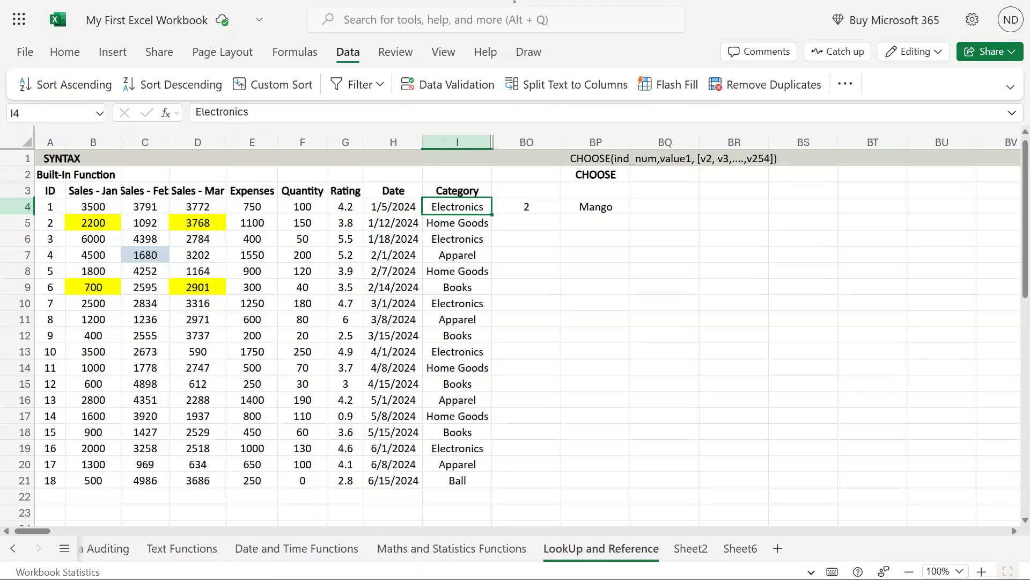
Review the "Apple" and "Mango" value arguments in the BP4 CHOOSE formula by highlighting them.
click(545, 206)
click(596, 207)
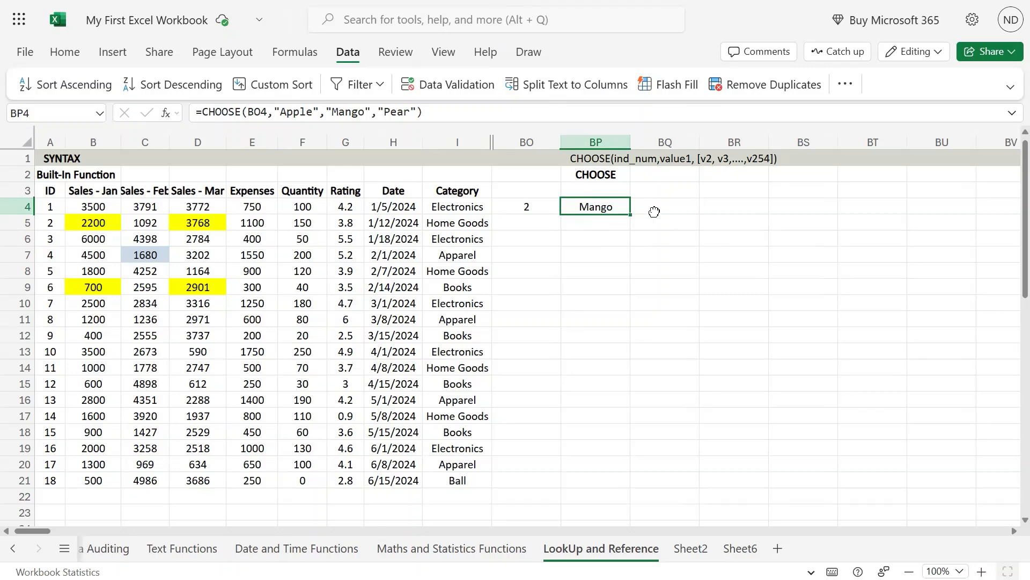
key(F2)
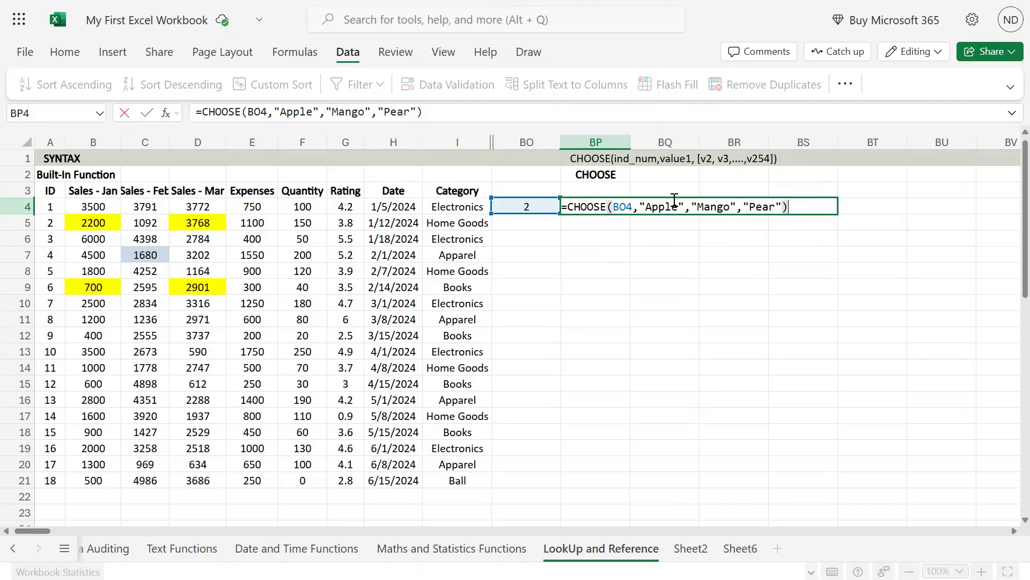
drag(641, 207, 743, 203)
Set the index number in BO4 to 1 to test which value CHOOSE returns.
click(532, 207)
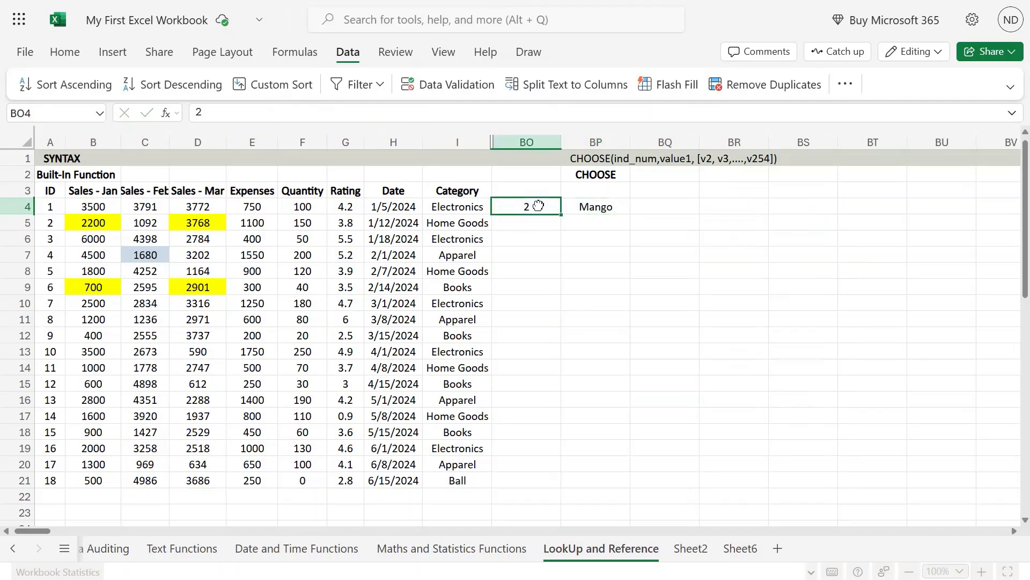
text(1)
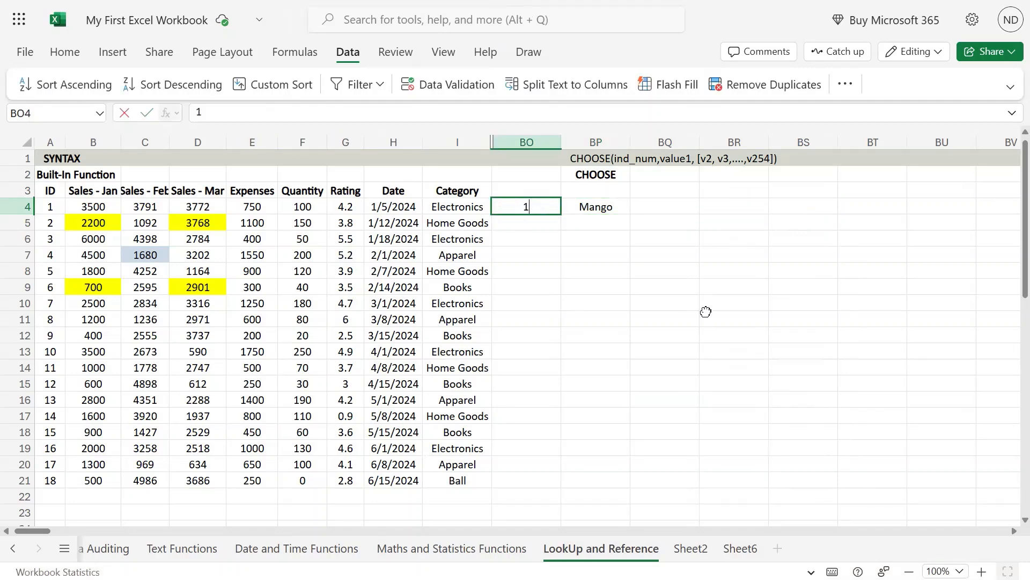
key(Return)
key(Up)
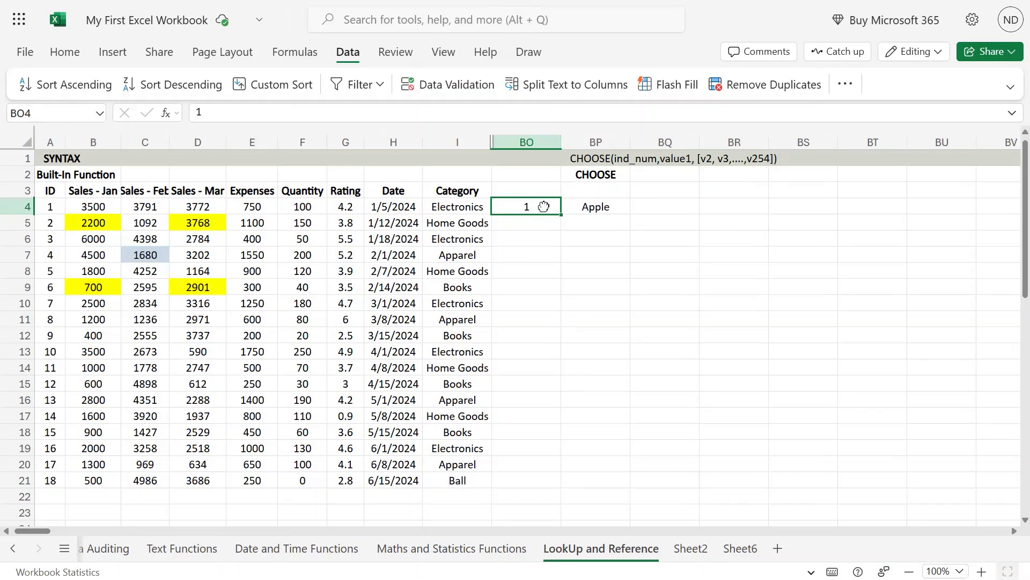
Set the index number in BO4 to 4 to test an index beyond the three listed values.
text(4)
key(Return)
key(Up)
Examine all three value arguments, "Apple", "Mango" and "Pear", in the BP4 CHOOSE formula without changing them.
key(Right)
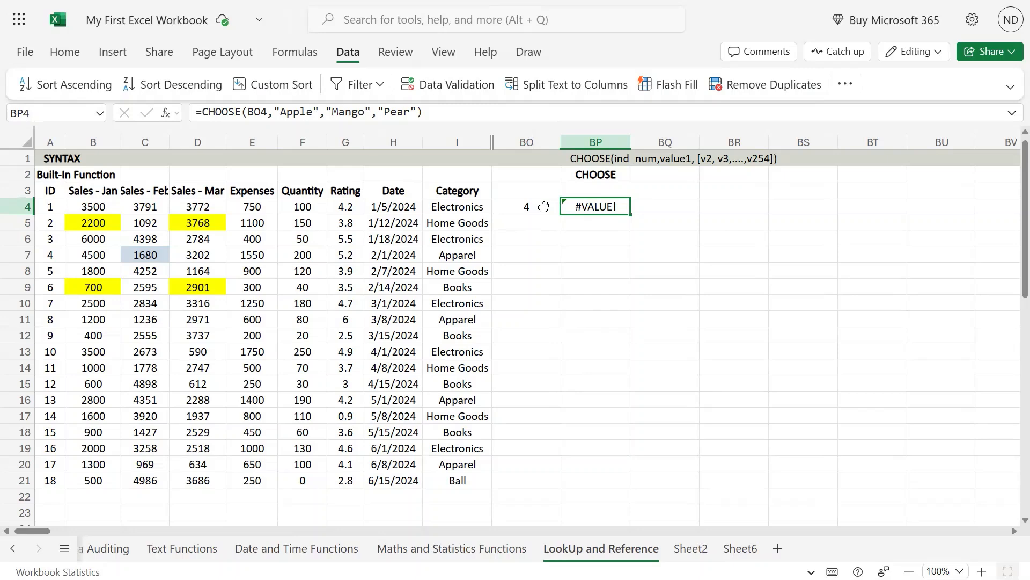
key(F2)
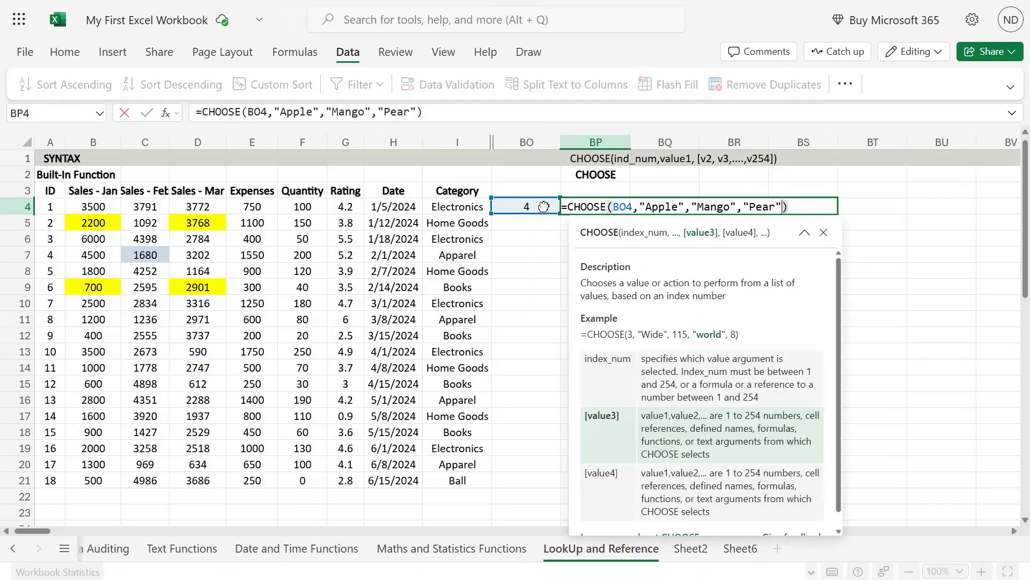
key(shift+Left)
key(shift+Left)
key(shift+Left)
key(shift+Left)
key(shift+Left)
key(shift+Left)
key(shift+Left)
key(shift+Left)
key(shift+Left)
key(shift+Left)
key(shift+Left)
key(shift+Left)
key(shift+Left)
key(shift+Left)
key(shift+Left)
key(shift+Left)
key(shift+Left)
key(shift+Left)
key(shift+Left)
key(shift+Left)
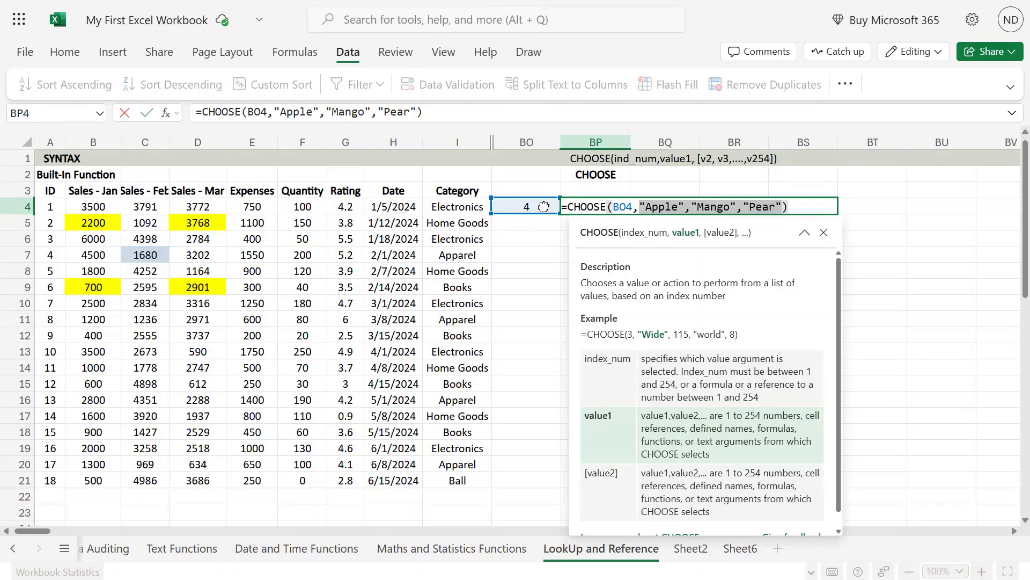
key(Return)
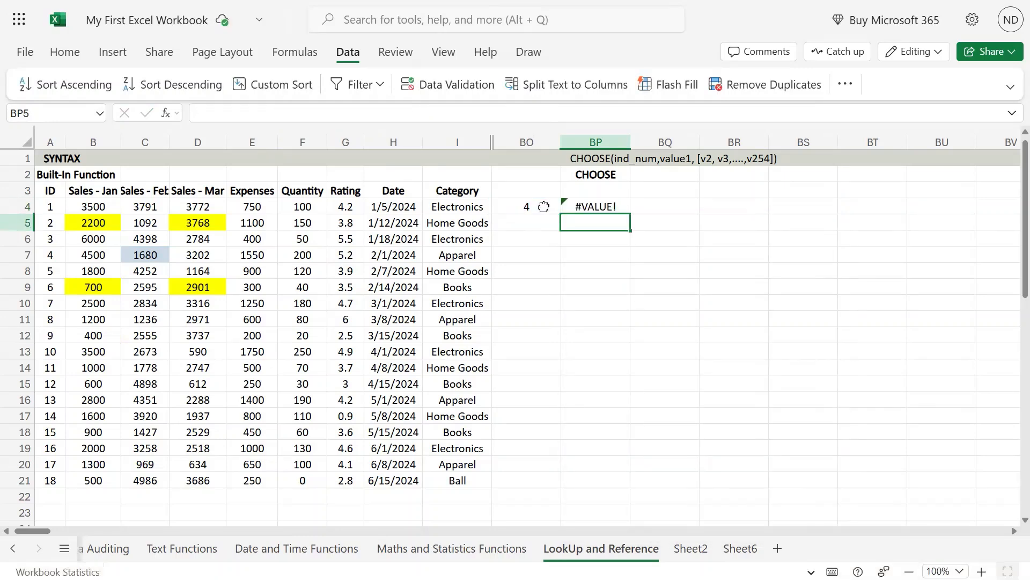
key(Left)
key(Down)
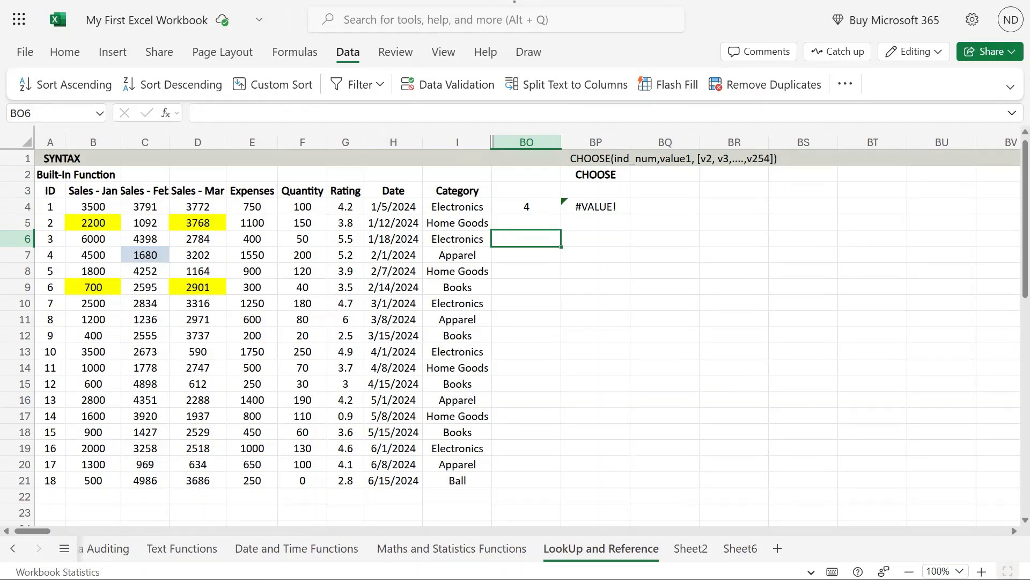
Start a CHOOSE formula in BP6 with cell BO6 as the index number.
click(596, 239)
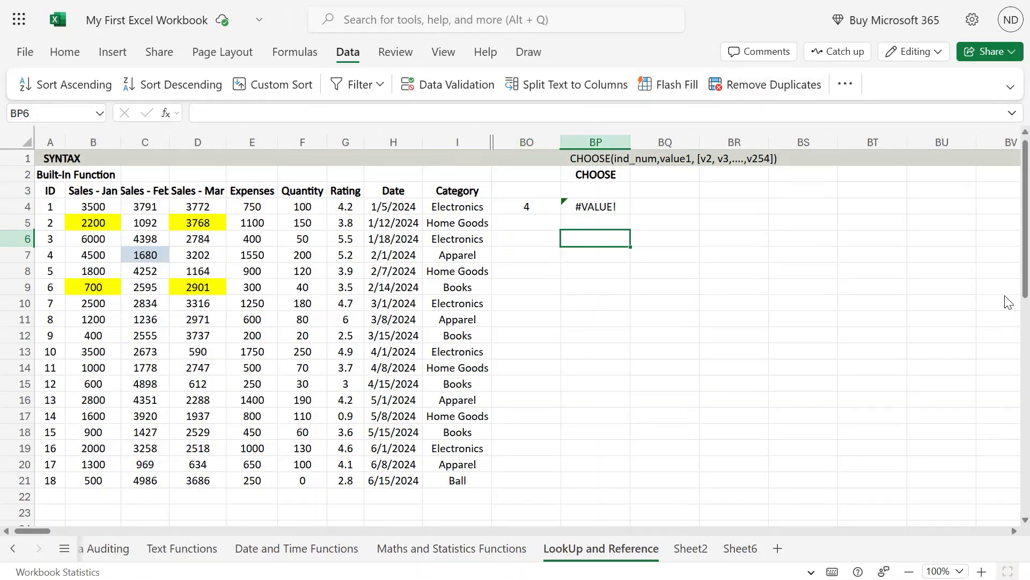
text(=)
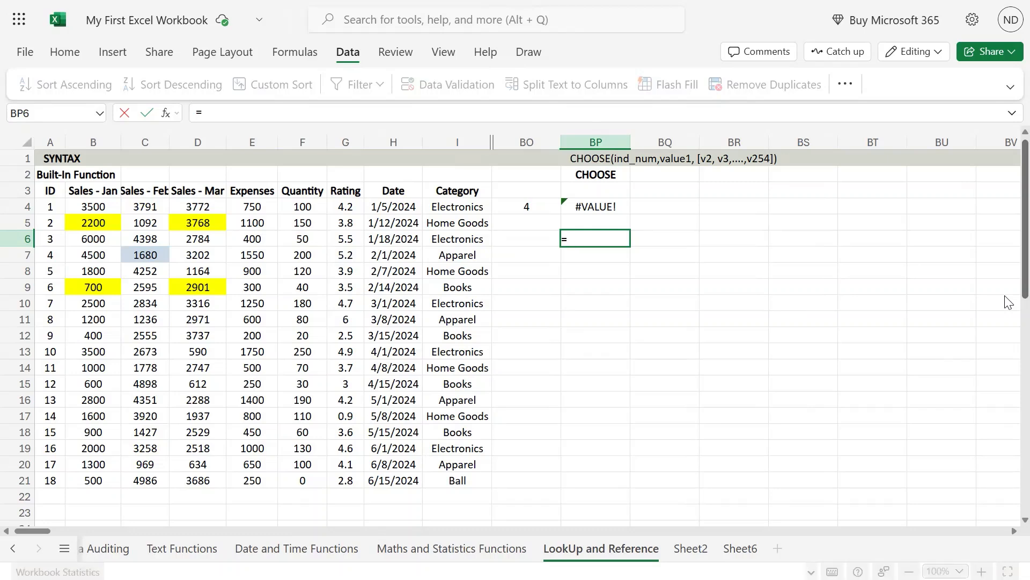
text(choos)
text(e)
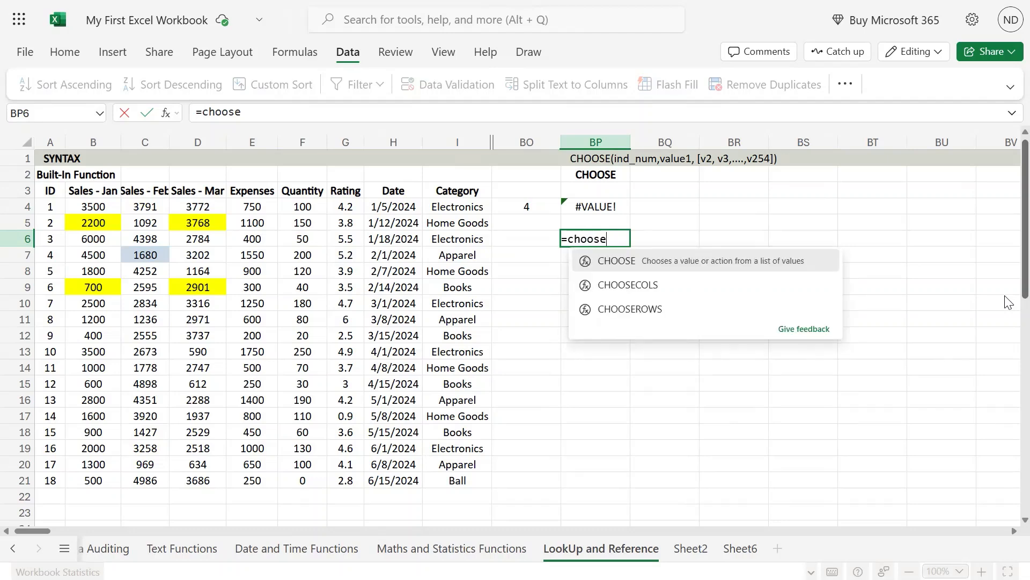
text(()
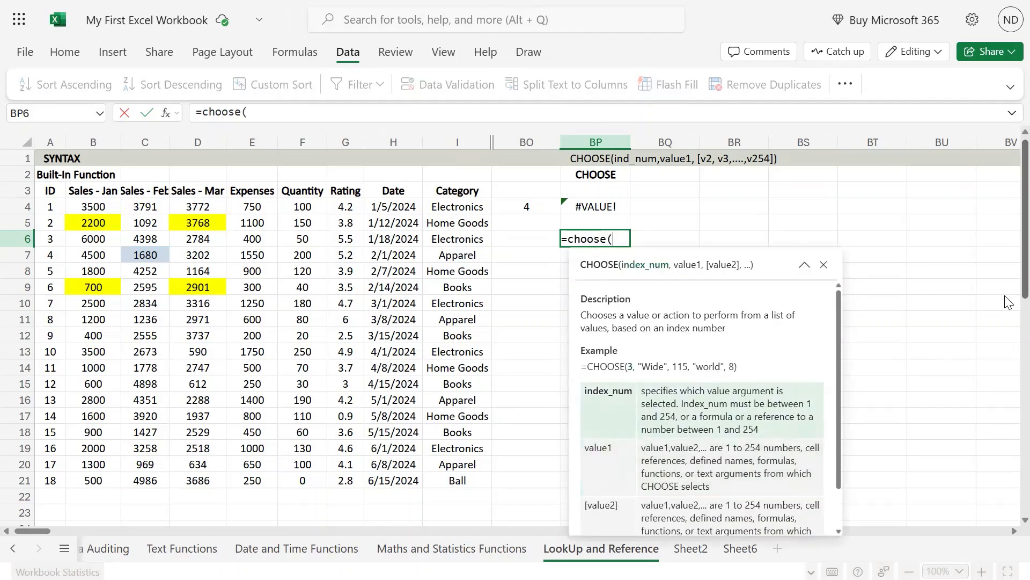
key(Left)
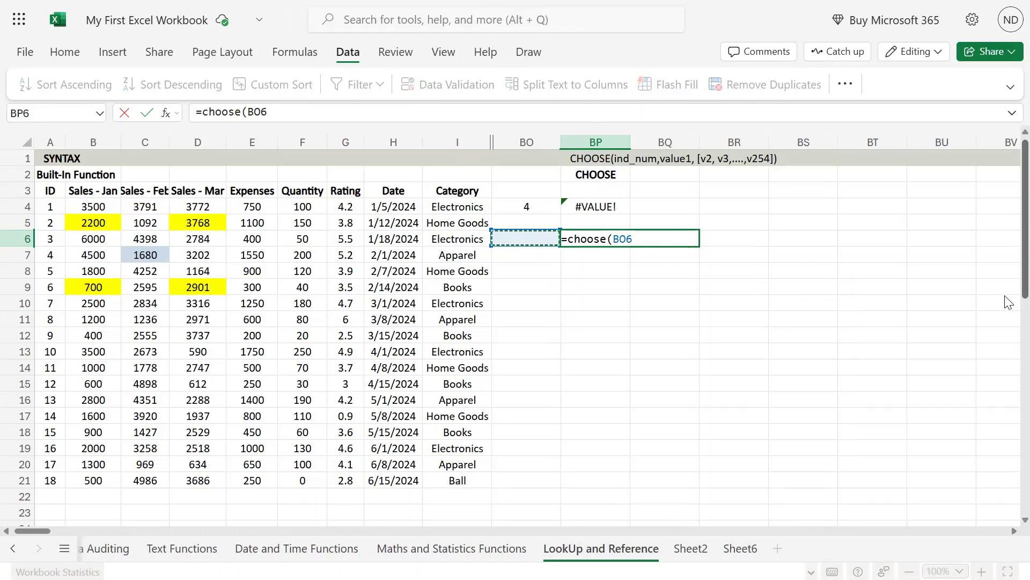
text(,)
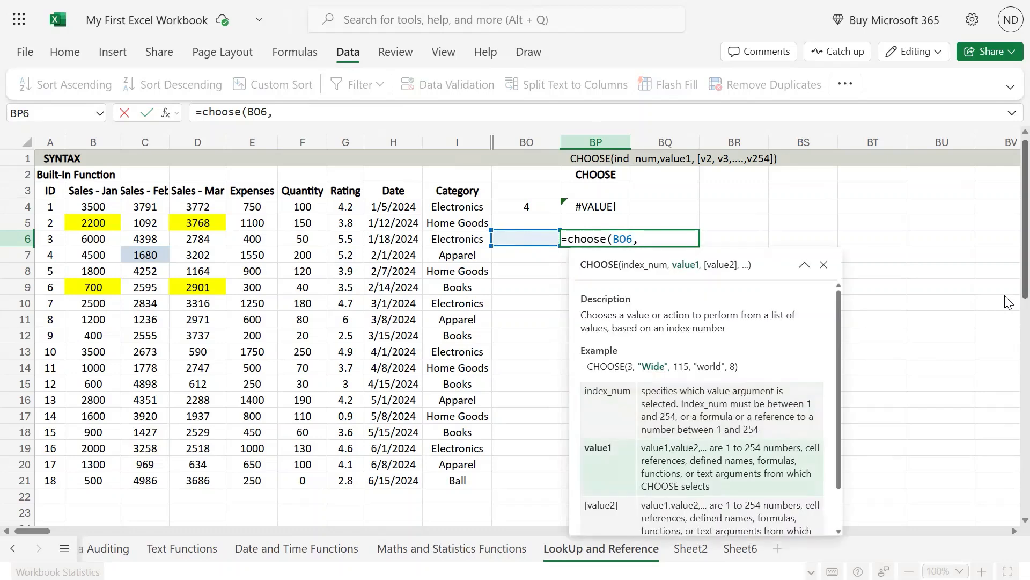
Nest an INDEX function as the first CHOOSE value, with the ID range A4:A21 as its array.
text(indec)
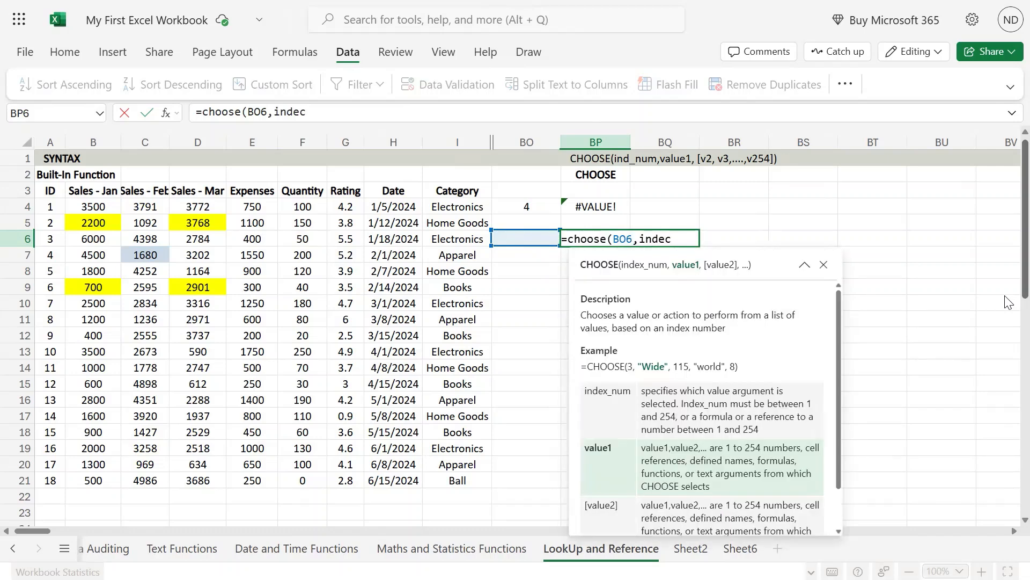
key(BackSpace)
text(x)
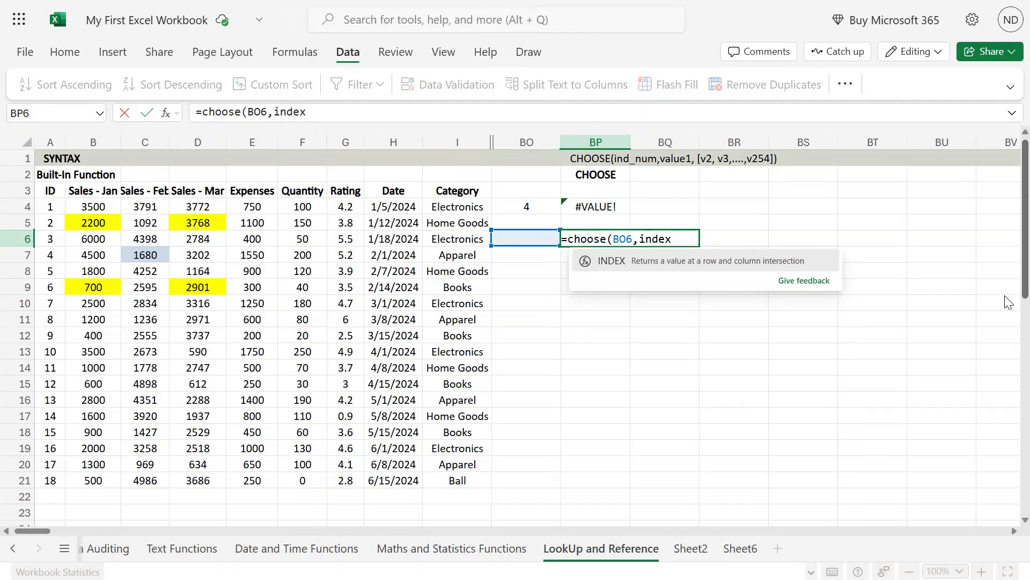
text(()
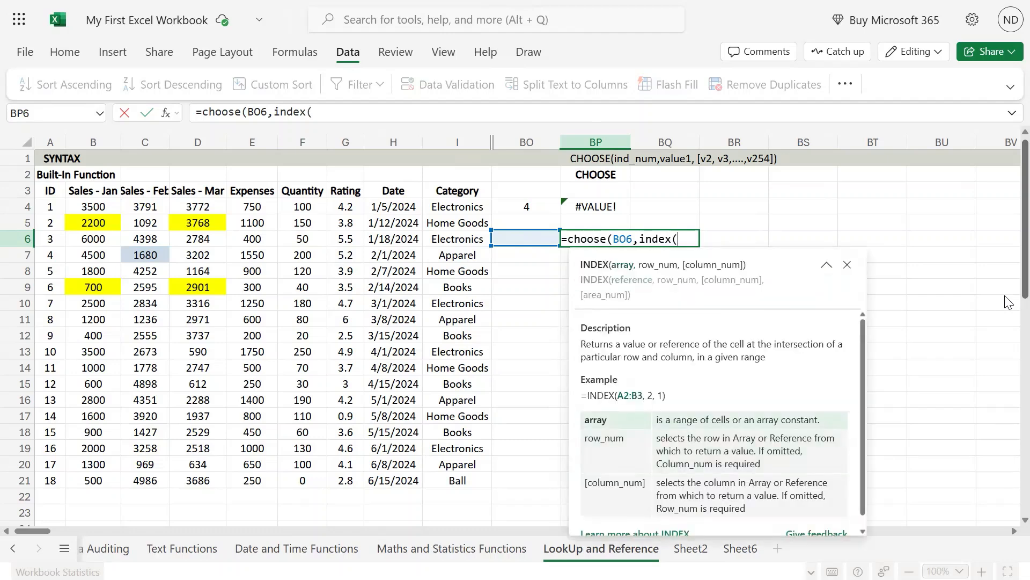
key(Left)
key(Left)
key(Left)
key(Left)
key(Left)
key(Left)
key(Left)
key(Left)
key(Left)
key(Left)
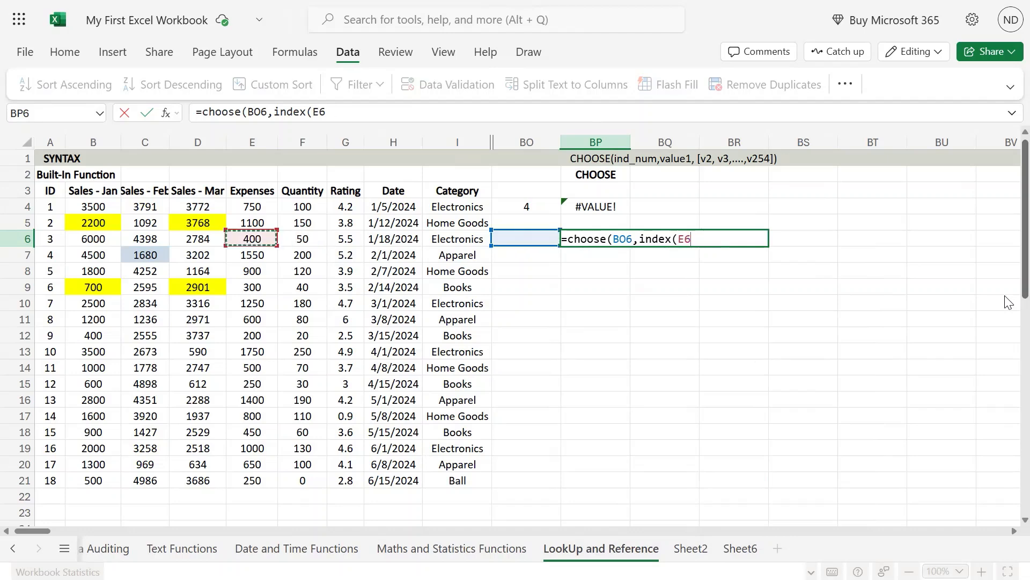
key(Up)
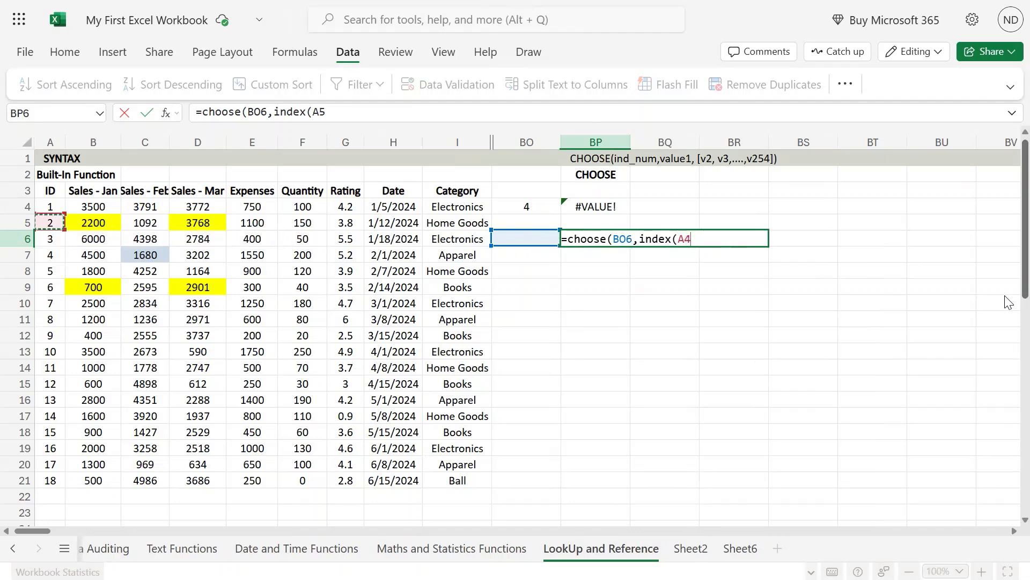
key(Up)
key(ctrl+shift+Down)
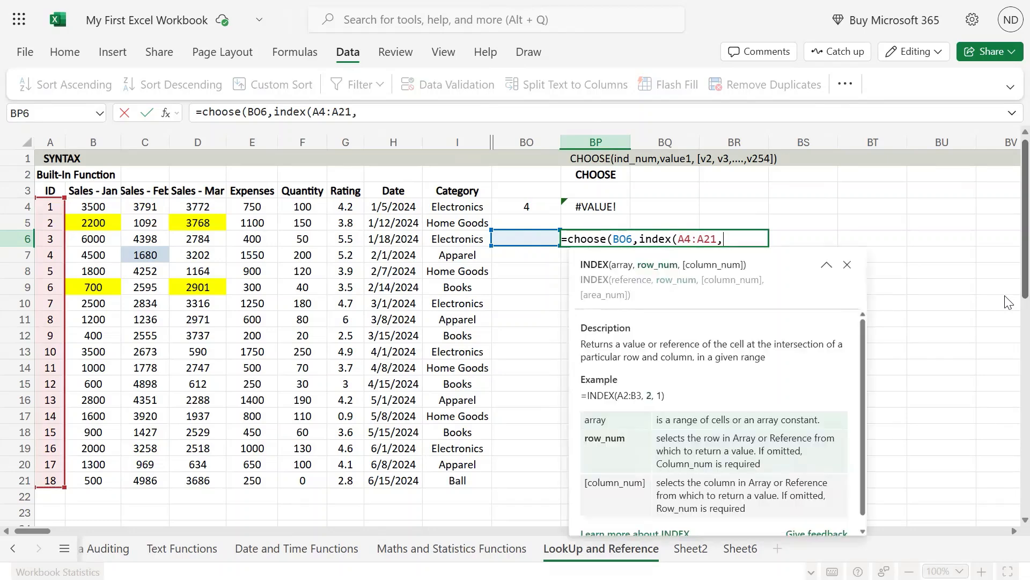
Start a nested MATCH as the INDEX row number and shift the INDEX array to the Rating range G4:G21.
text(,match)
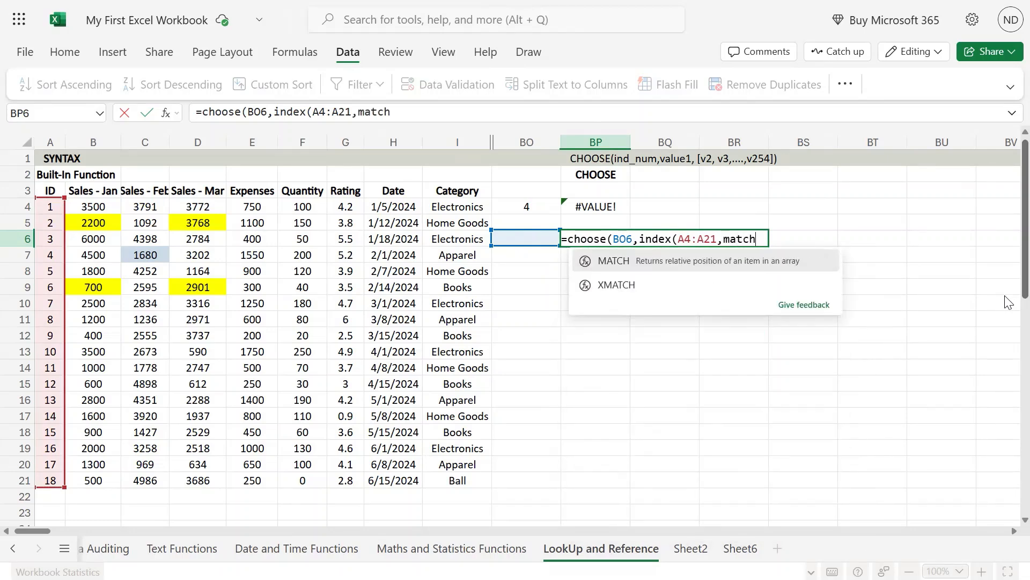
text(()
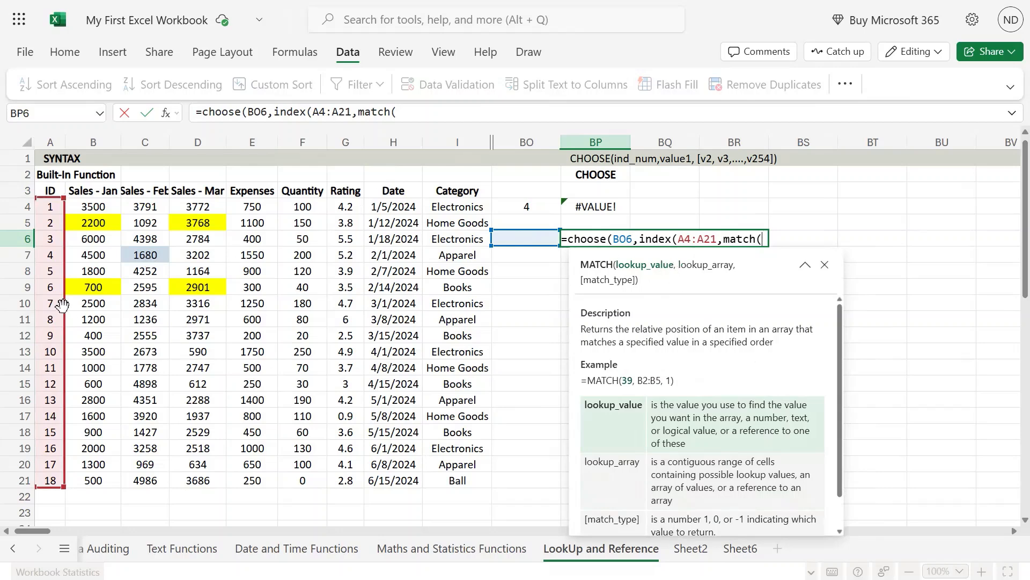
drag(63, 306, 331, 305)
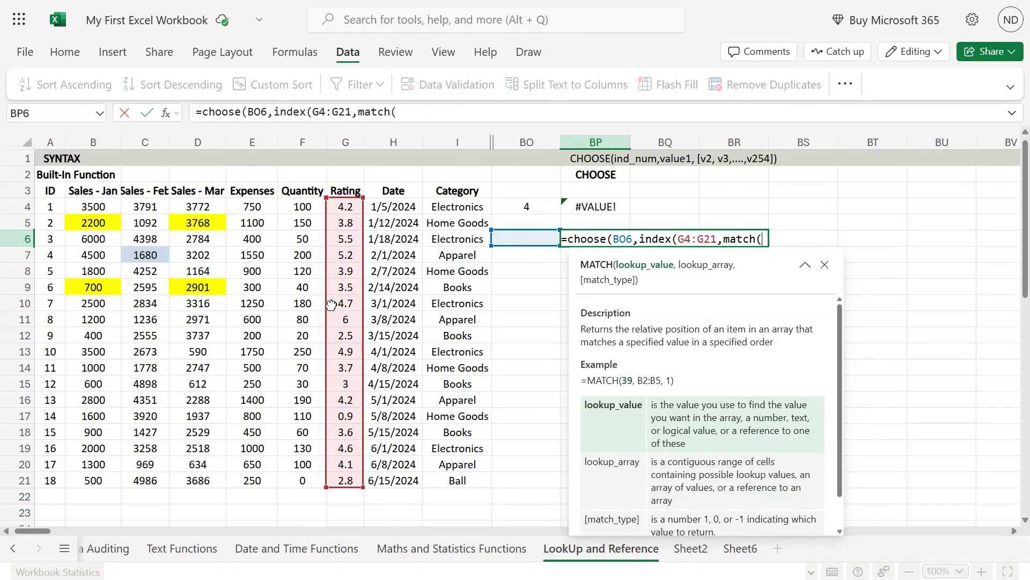
Complete the MATCH with lookup value 6, the ID range A4:A21 as lookup array, and exact match 0.
text(6,)
key(Left)
key(Left)
key(Left)
key(Left)
key(Left)
key(Left)
key(Left)
key(Left)
key(Left)
key(Left)
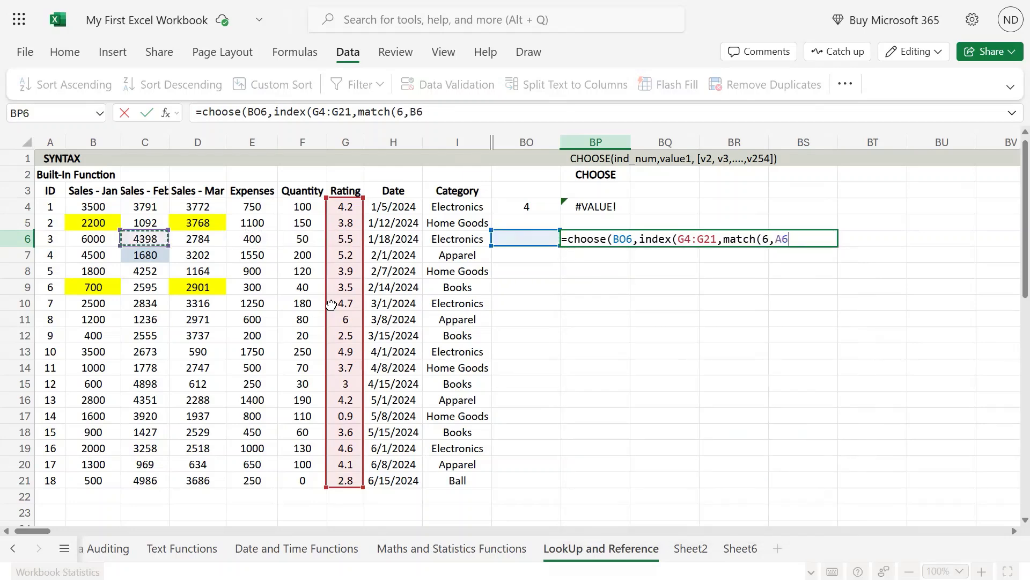
key(Up)
key(Up)
key(ctrl+shift+Down)
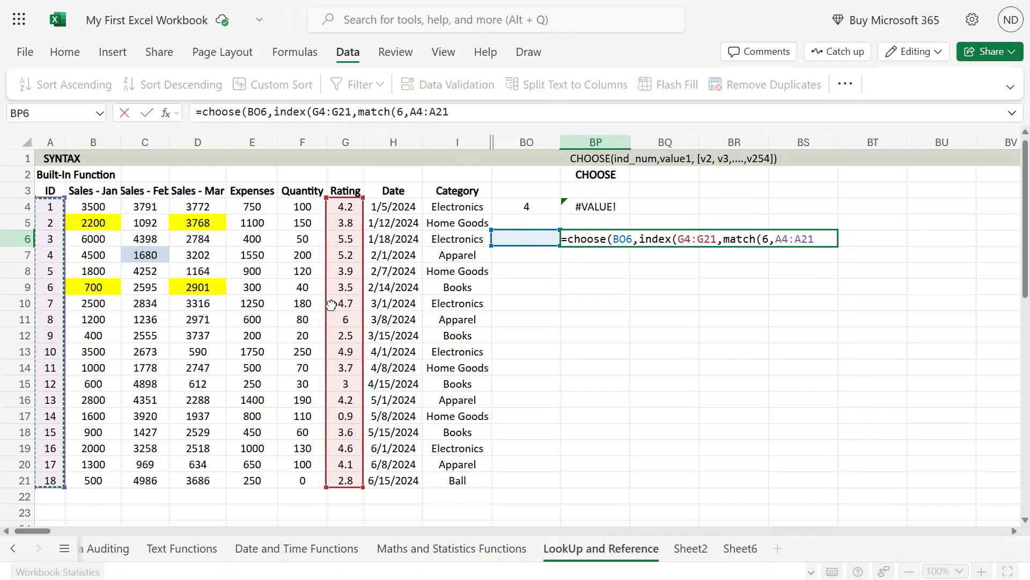
text(,0)
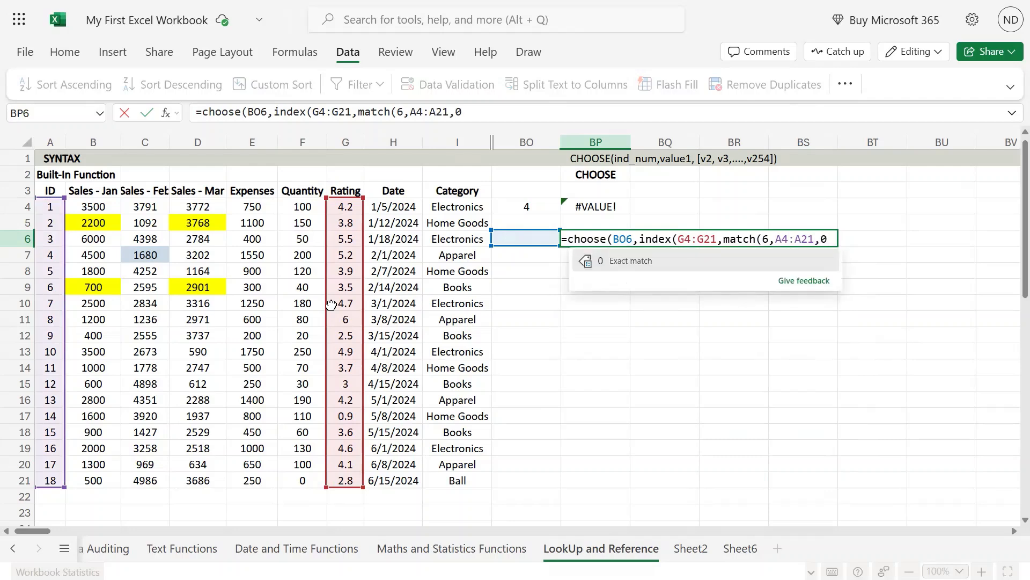
text())
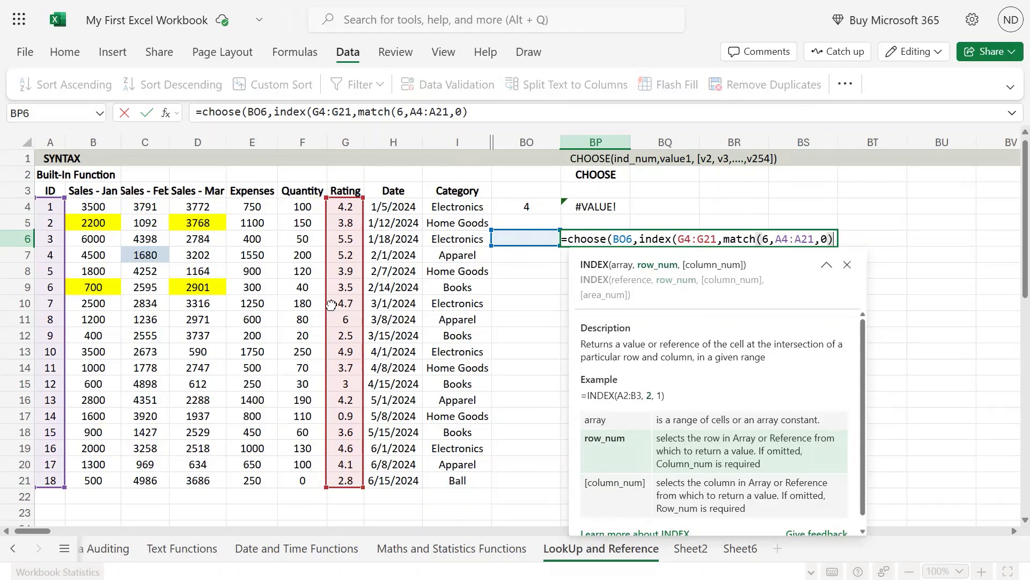
text(,)
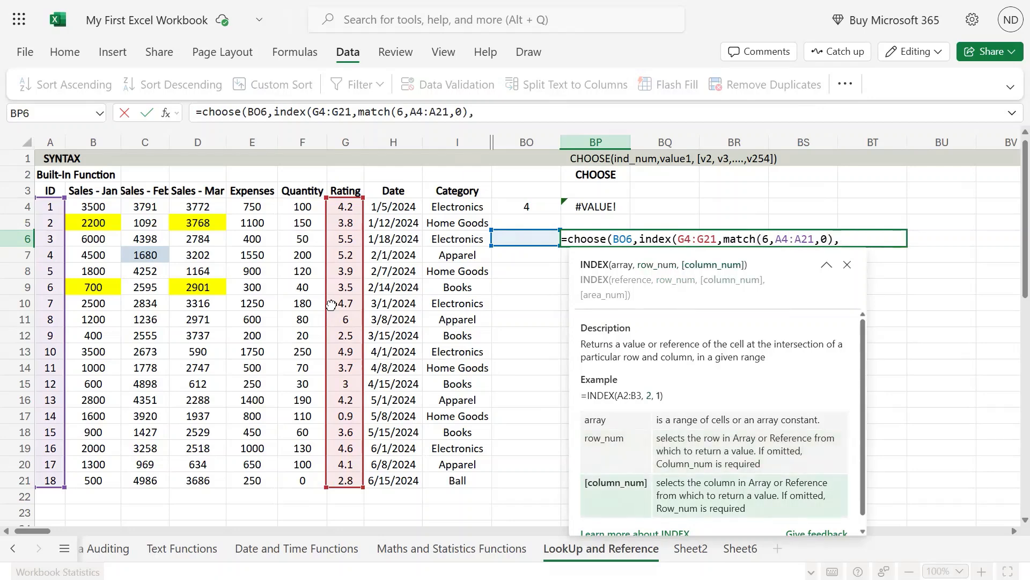
key(Left)
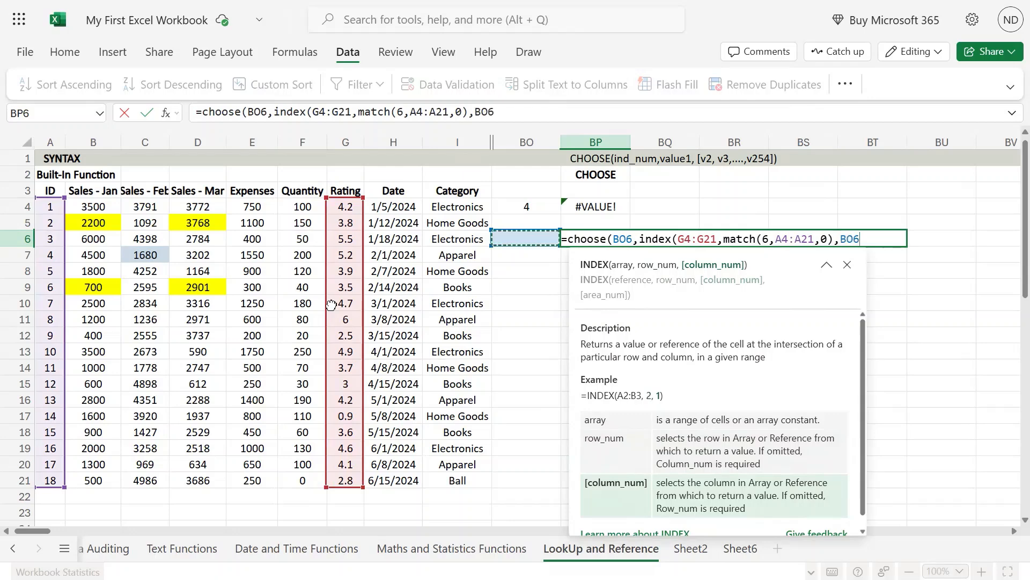
key(BackSpace)
key(BackSpace)
key(BackSpace)
key(BackSpace)
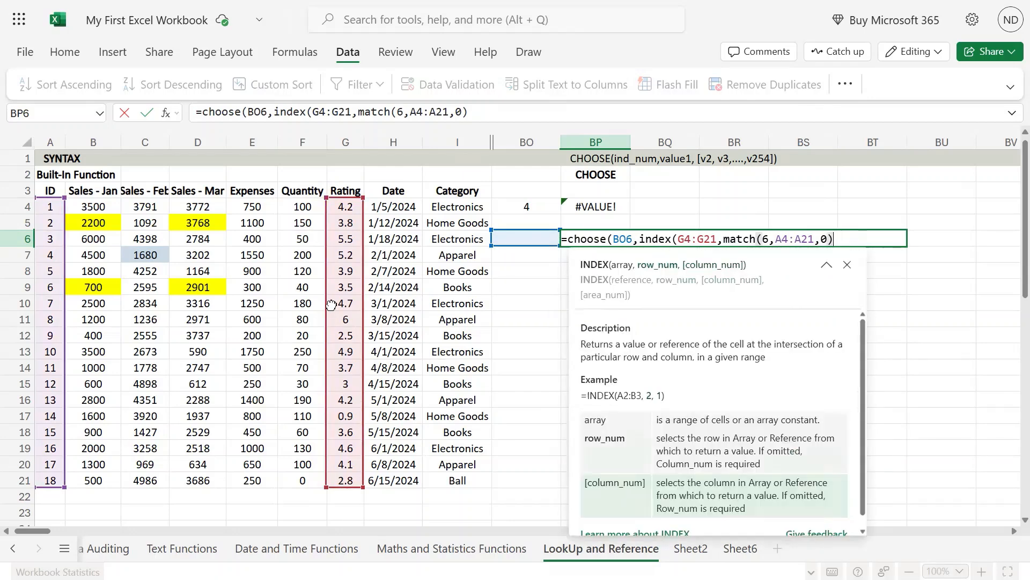
Close the INDEX function and duplicate index(G4:G21,match(6,A4:A21,0)) as the second CHOOSE value.
text())
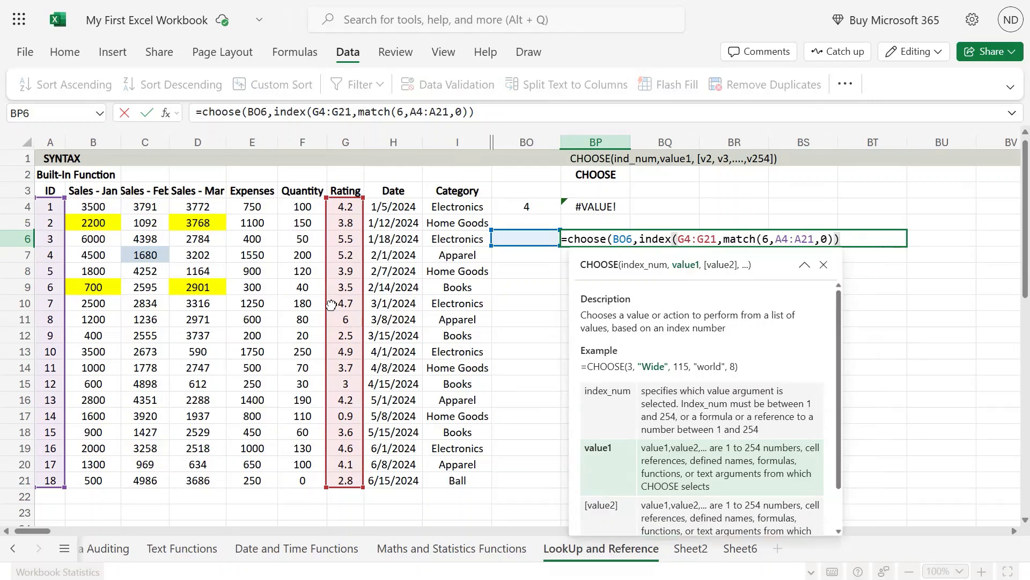
text(,)
key(Left)
key(shift+Left)
key(shift+Left)
key(shift+Left)
key(shift+Left)
key(shift+Left)
key(shift+Left)
key(shift+Left)
key(shift+Left)
key(shift+Left)
key(shift+Left)
key(shift+Left)
key(shift+Left)
key(shift+Left)
key(shift+Left)
key(shift+Left)
key(shift+Left)
key(shift+Left)
key(shift+Left)
key(shift+Left)
key(shift+Left)
key(shift+Left)
key(shift+Left)
key(shift+Left)
key(shift+Left)
key(shift+Left)
key(ctrl+c)
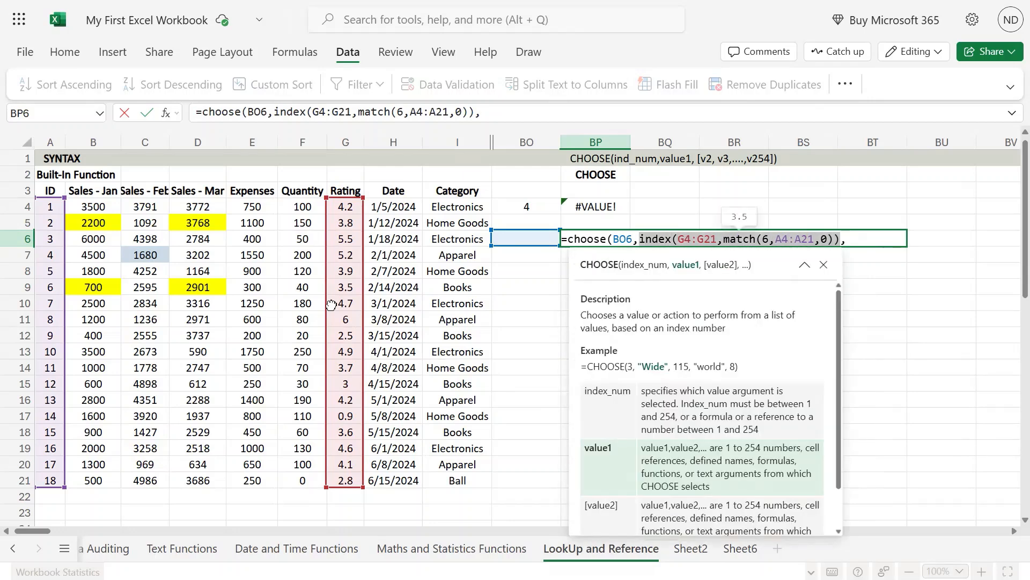
key(End)
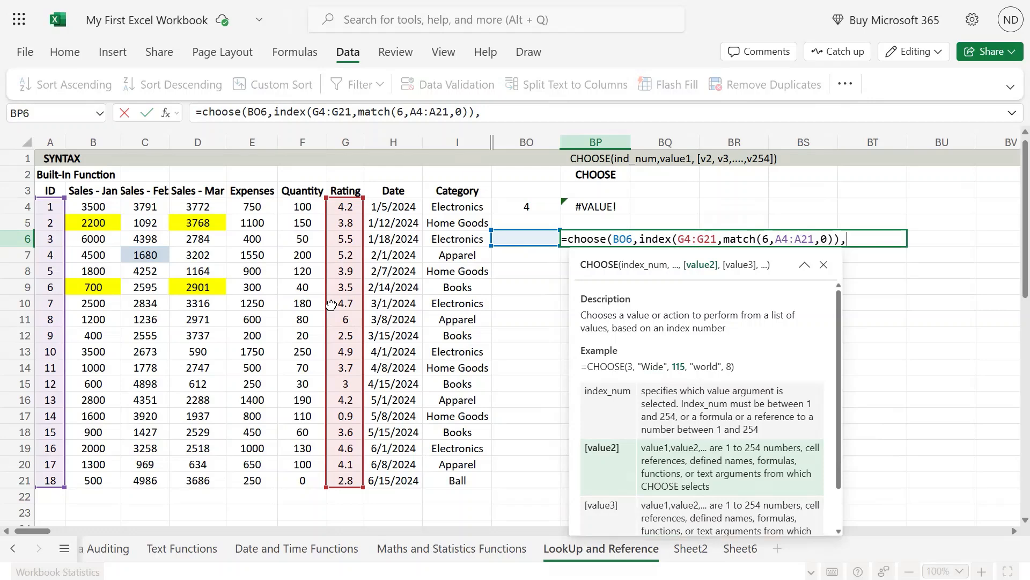
key(ctrl+v)
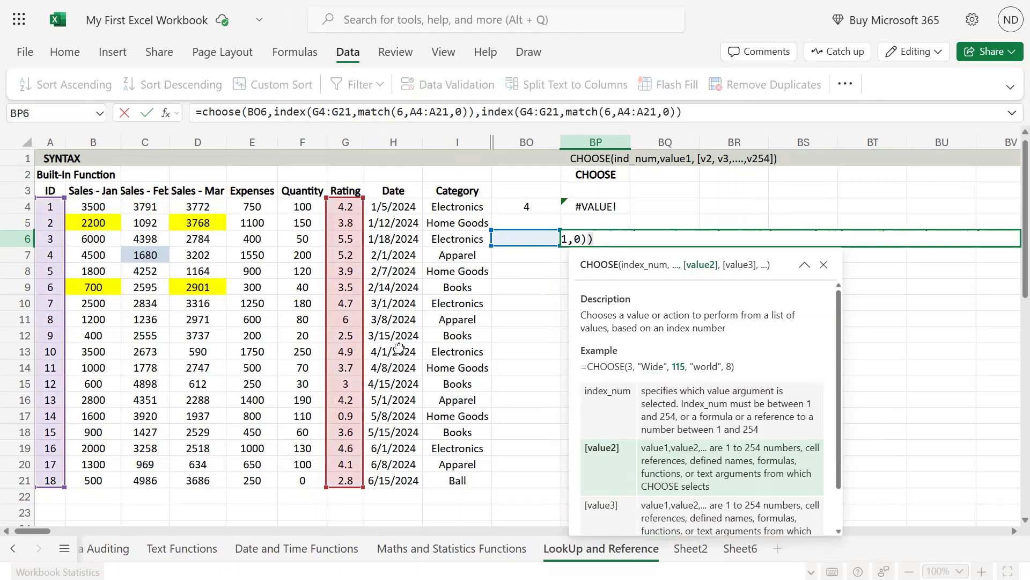
Set the lookup value in the second MATCH function to 9.
click(611, 111)
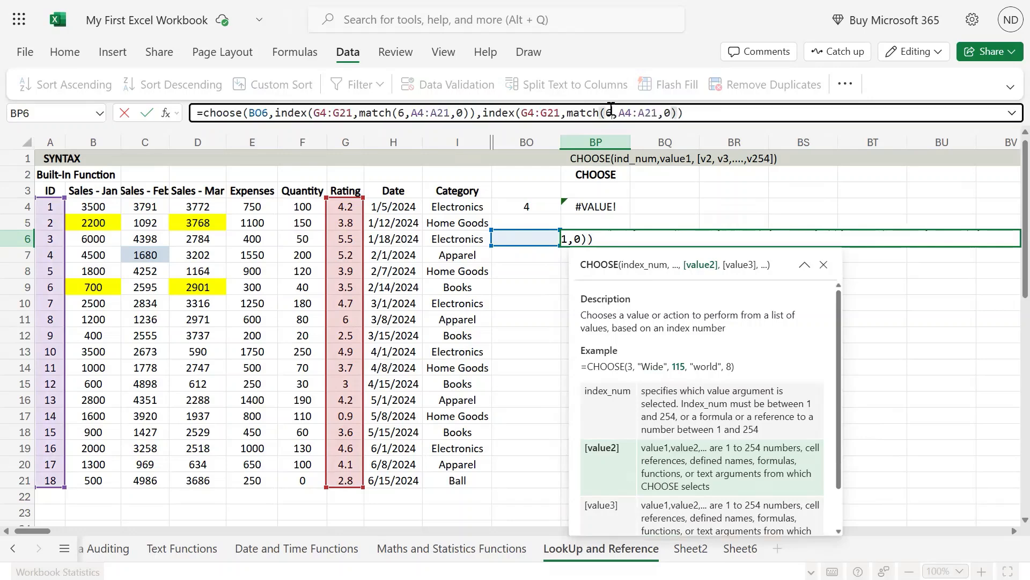
key(BackSpace)
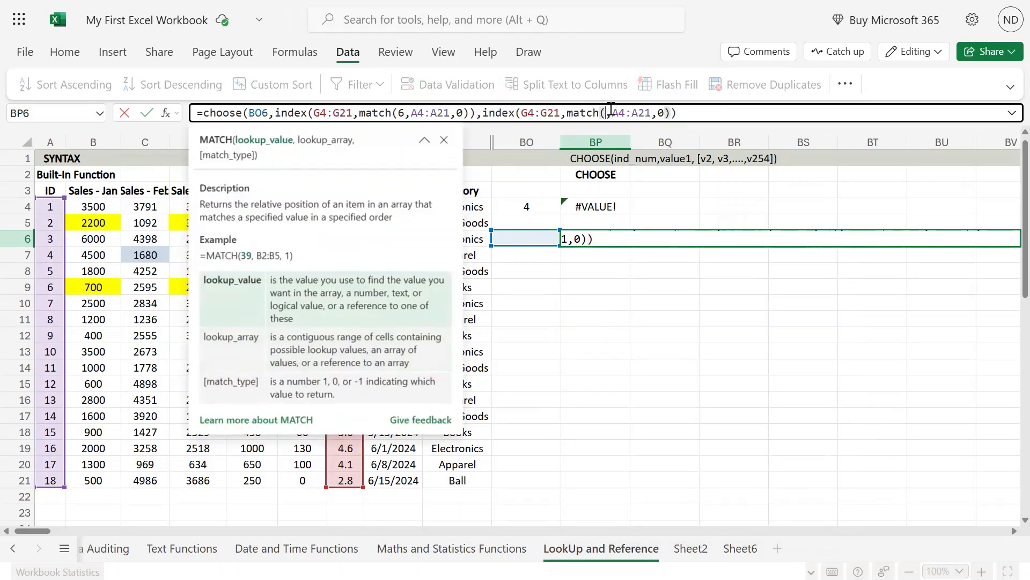
text(9)
Add a comma for a third CHOOSE value and copy the second expression, index(G4:G21,match(9,A4:A21,0)).
click(701, 109)
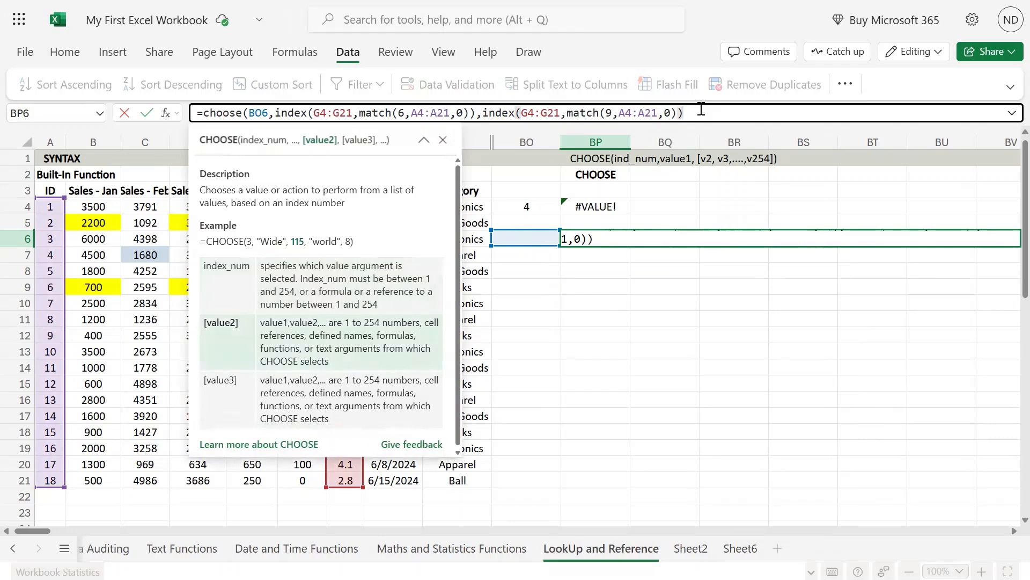
text(,)
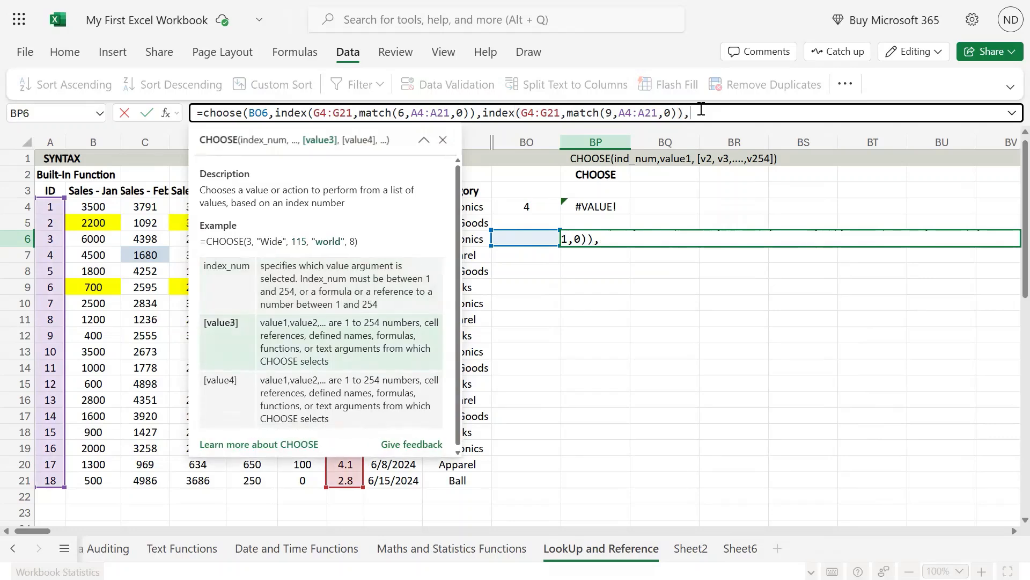
key(Left)
key(shift+Left)
key(shift+Left)
key(shift+Left)
key(shift+Left)
key(shift+Left)
key(shift+Left)
key(shift+Left)
key(shift+Left)
key(shift+Left)
key(shift+Left)
key(shift+Left)
key(shift+Left)
key(shift+Left)
key(shift+Left)
key(shift+Left)
key(shift+Left)
key(shift+Left)
key(shift+Left)
key(shift+Left)
key(shift+Left)
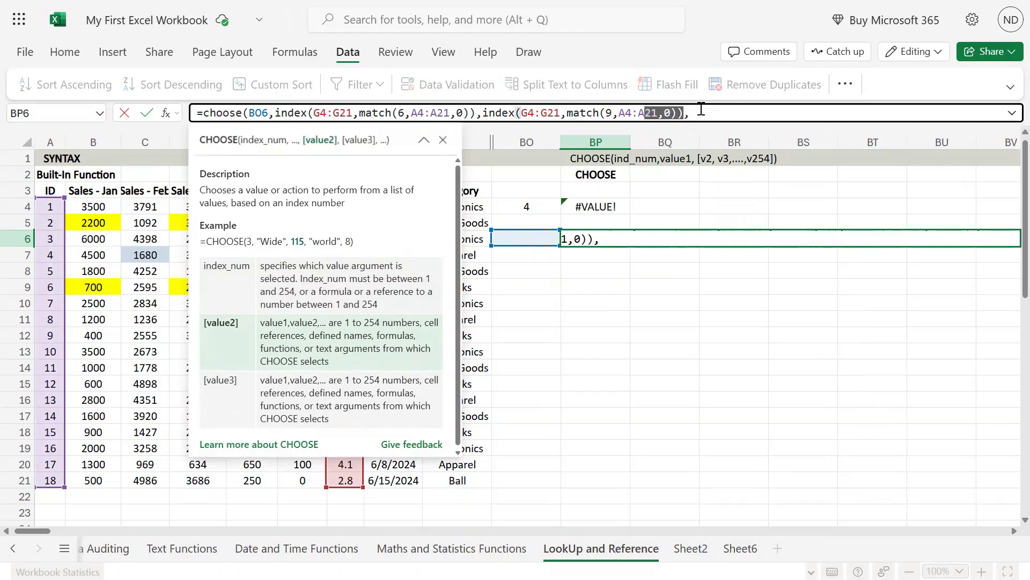
key(shift+Left)
key(shift+Left)
key(shift+Left)
key(shift+Left)
key(shift+Left)
key(shift+Left)
key(shift+Left)
key(shift+Left)
key(shift+Left)
key(shift+Left)
key(shift+Left)
key(ctrl+c)
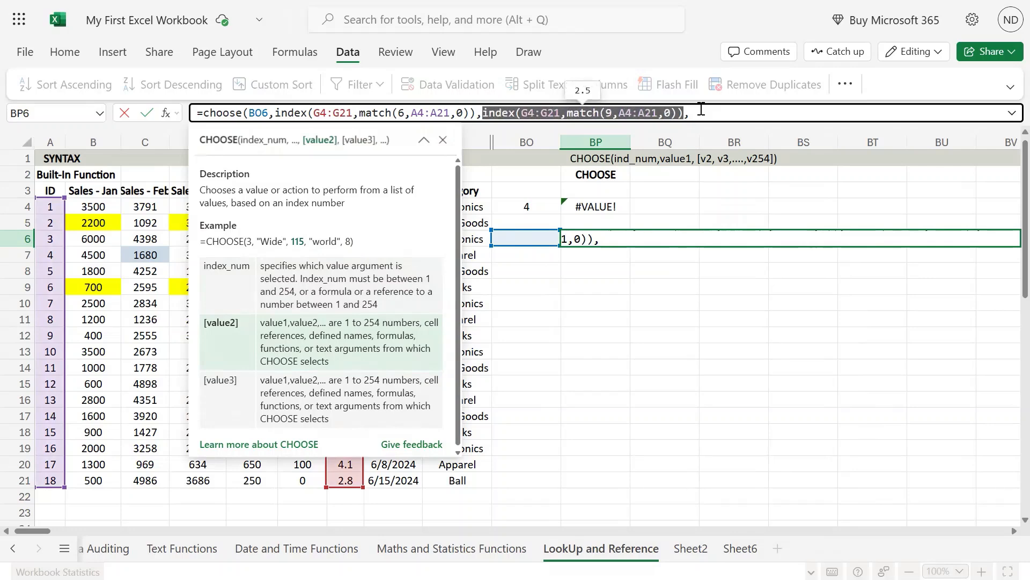
Expand the formula bar and paste the copied expression index(G4:G21,match(9,A4:A21,0)) as the third CHOOSE value in BP6.
key(Right)
key(Right)
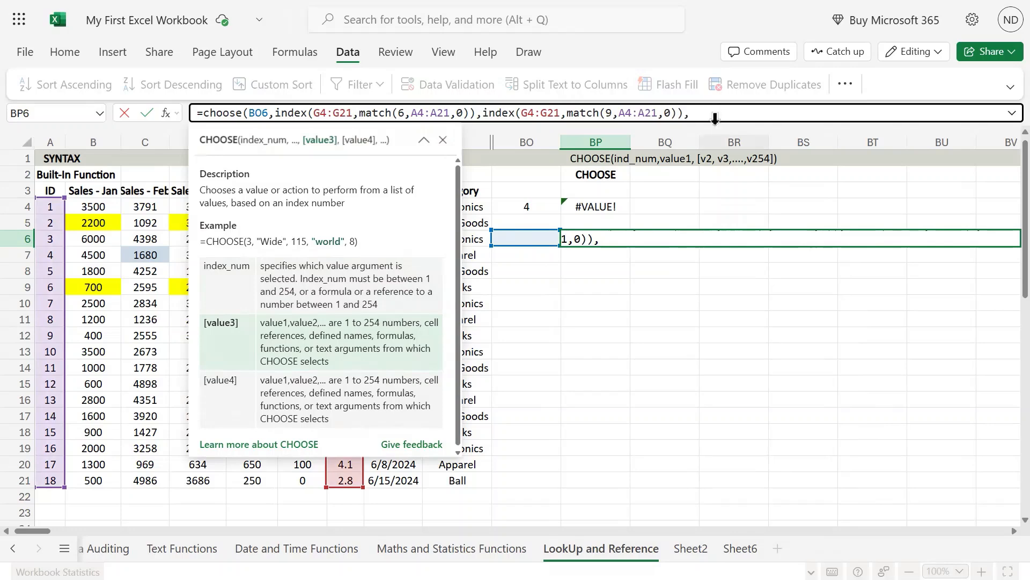
drag(710, 120, 711, 213)
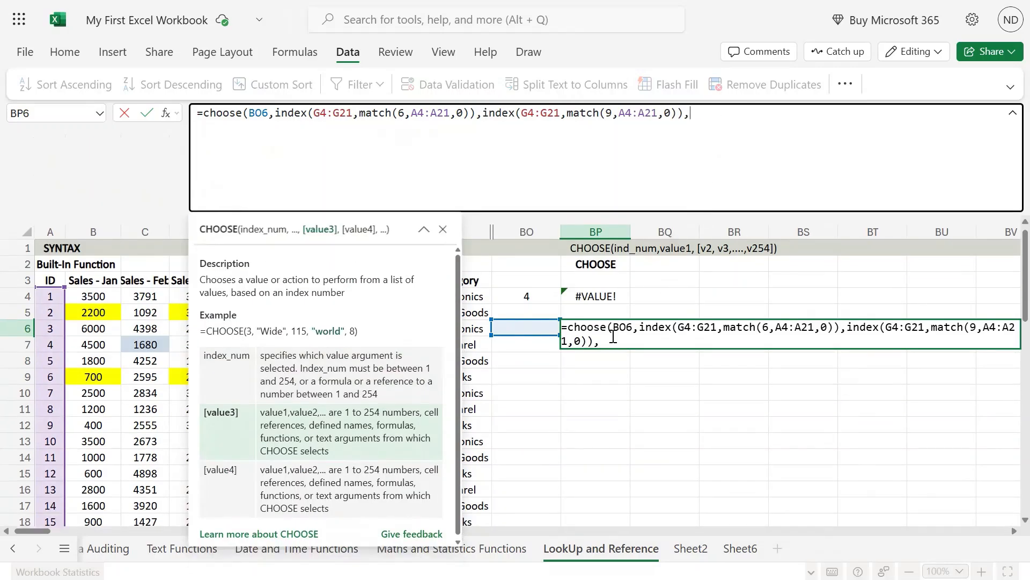
click(606, 341)
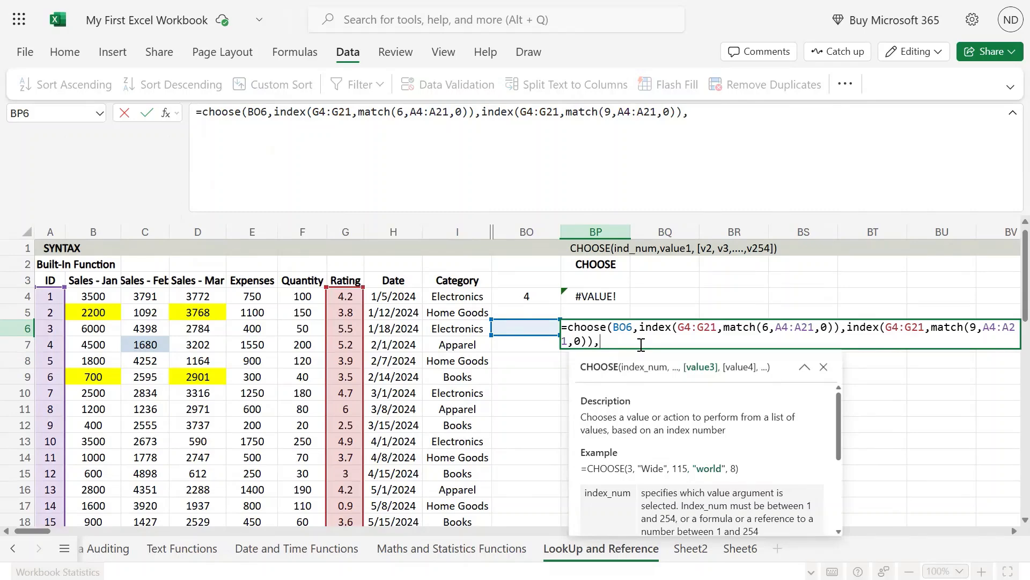
key(ctrl+v)
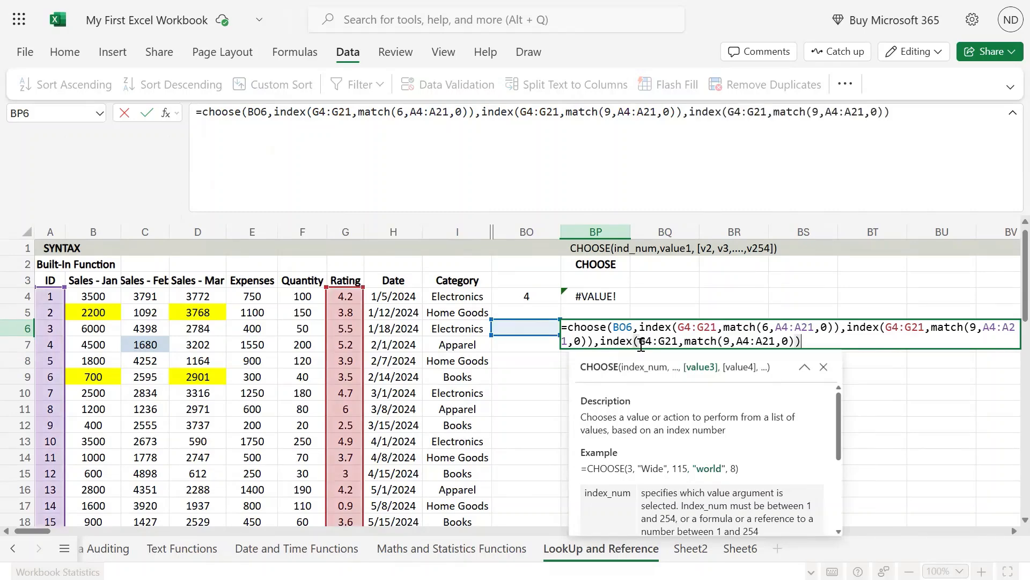
Set the lookup value in the third MATCH function to 11, then close and enter the CHOOSE formula.
click(729, 339)
key(BackSpace)
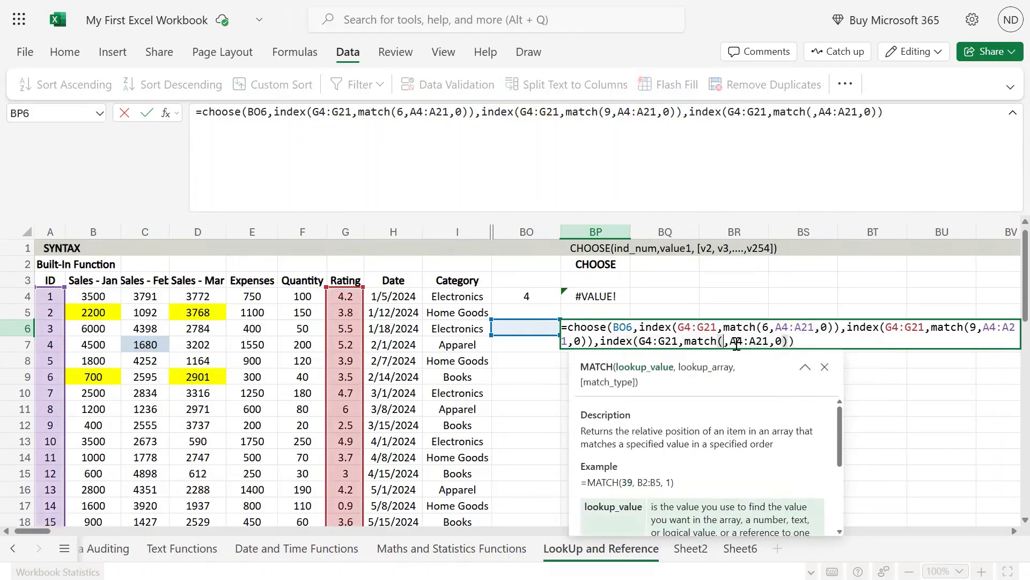
text(11)
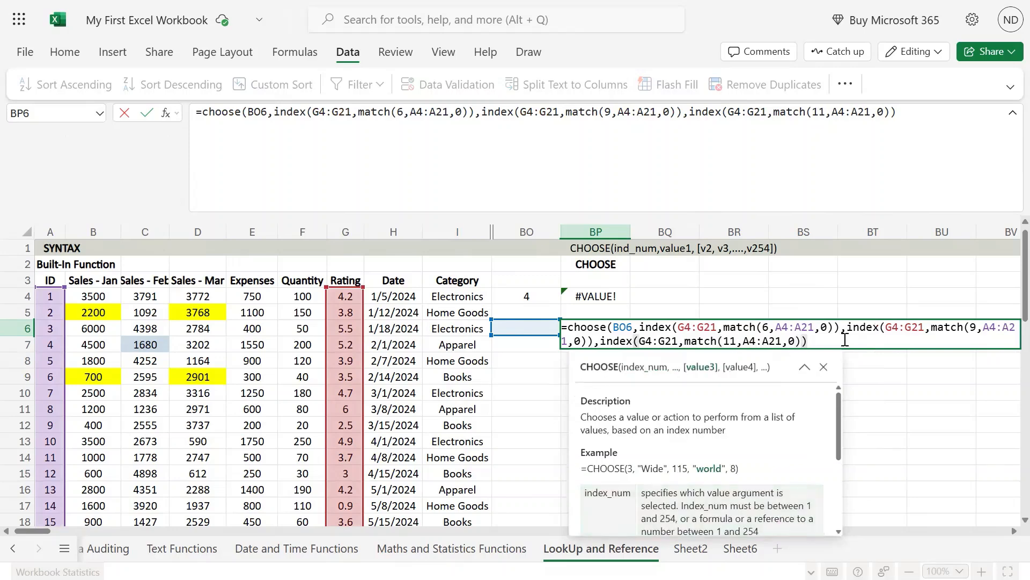
text())
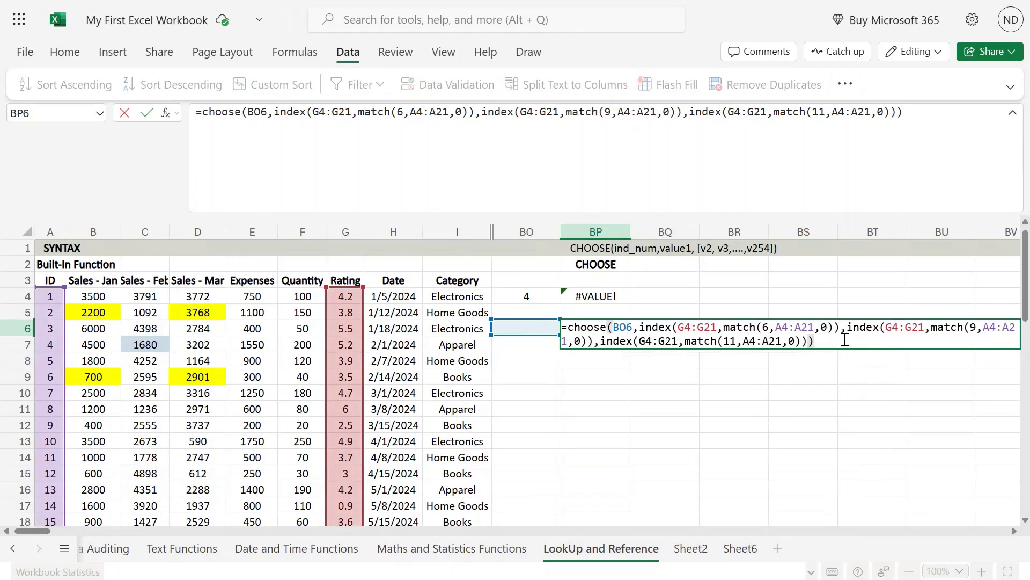
key(Return)
Enter 2 in BO6 as the index number for the CHOOSE formula in BP6.
key(Up)
key(Left)
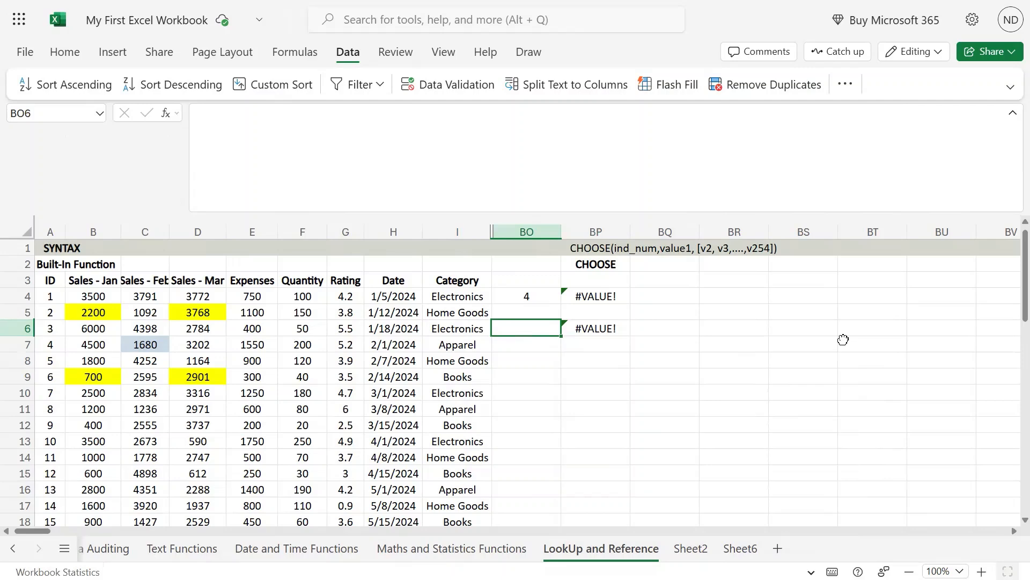
text(2)
key(Return)
key(Up)
key(Right)
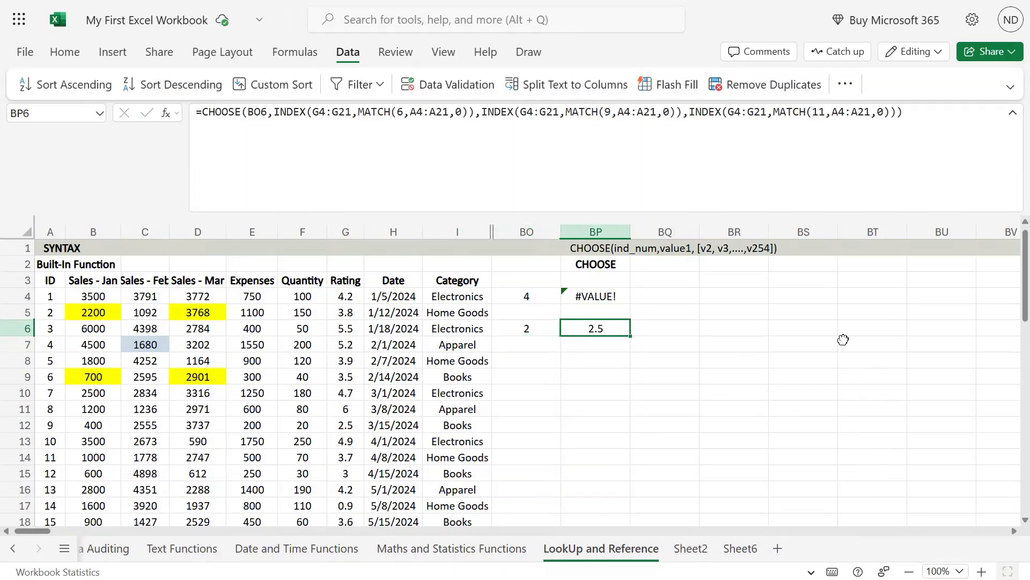
Examine the second INDEX-MATCH value in BP6's formula and compare its result with the rating for ID 9.
key(F2)
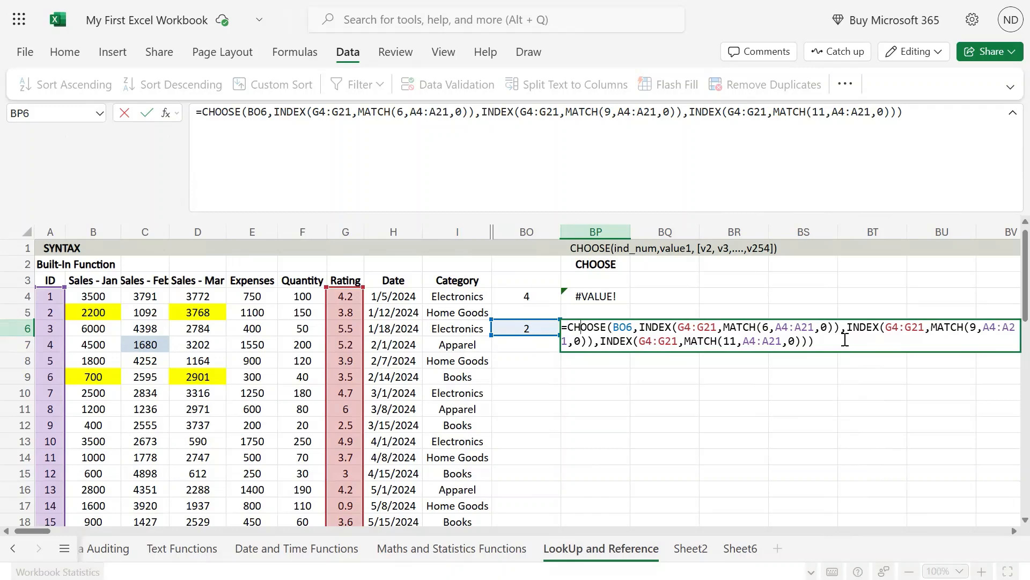
mouse_move(849, 327)
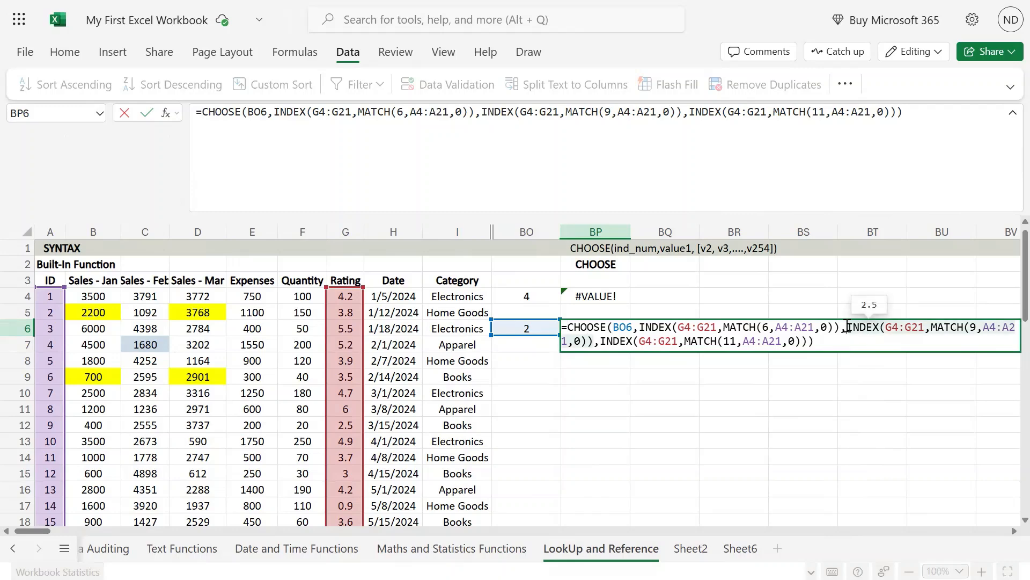
drag(847, 327, 934, 329)
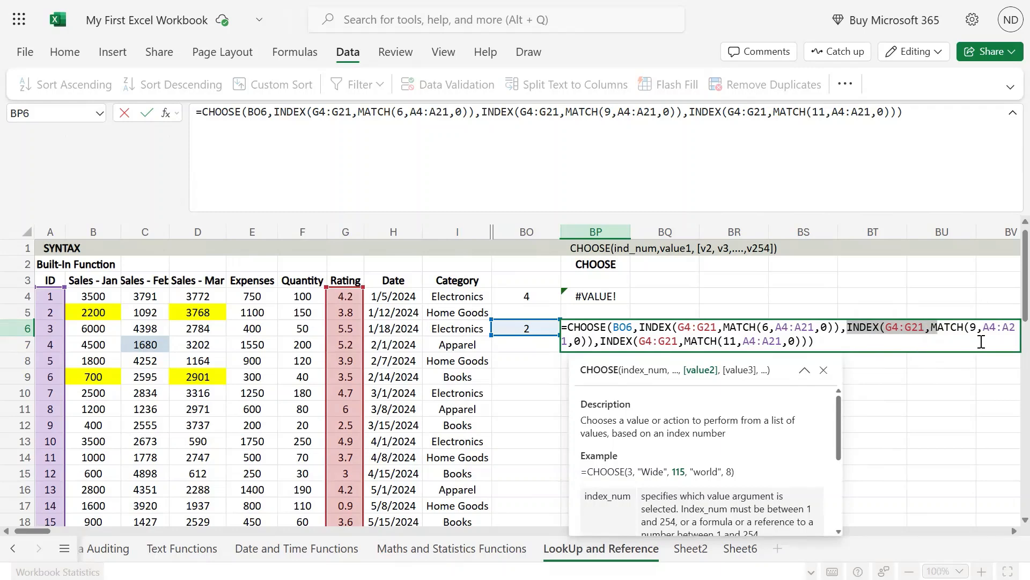
click(43, 425)
key(Escape)
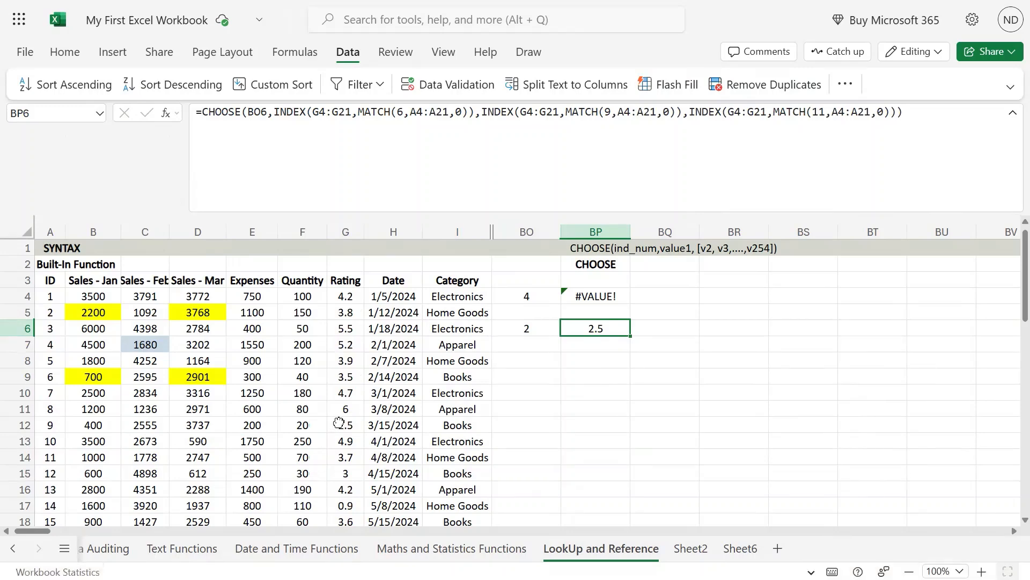
click(343, 424)
click(610, 331)
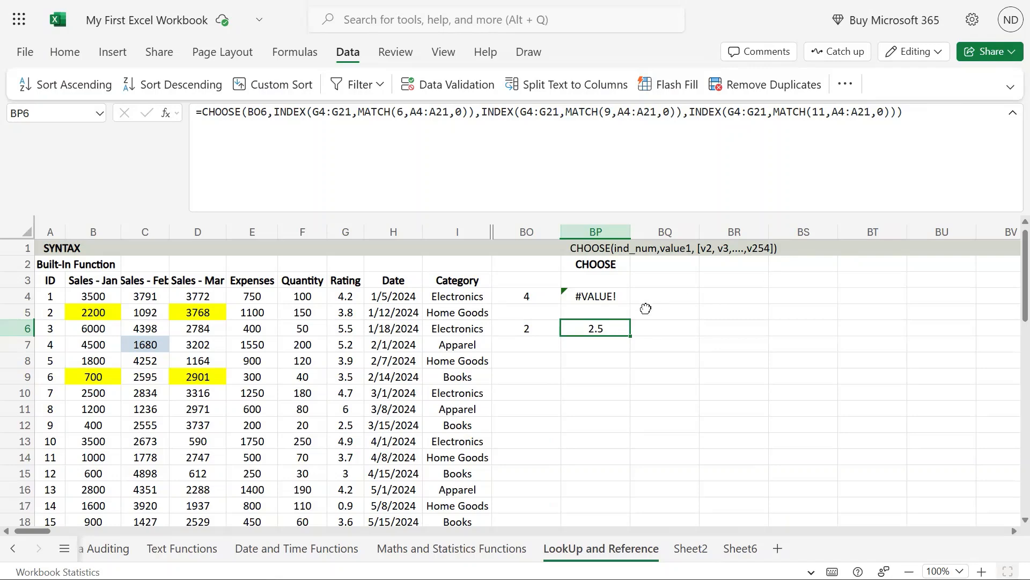
Collapse the formula bar to a single line and select the text-based CHOOSE formula in BP4.
drag(675, 211, 694, 143)
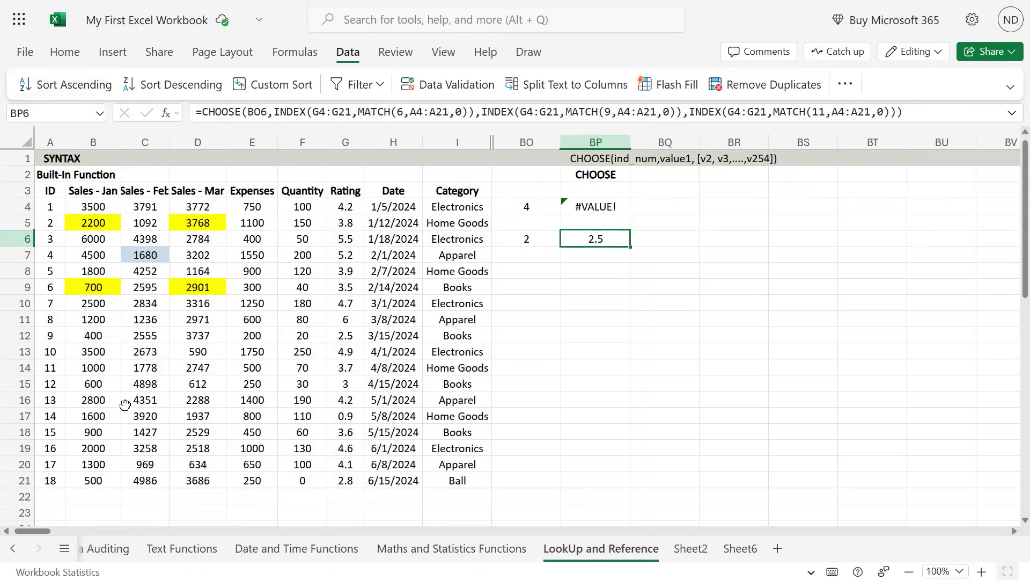
click(581, 207)
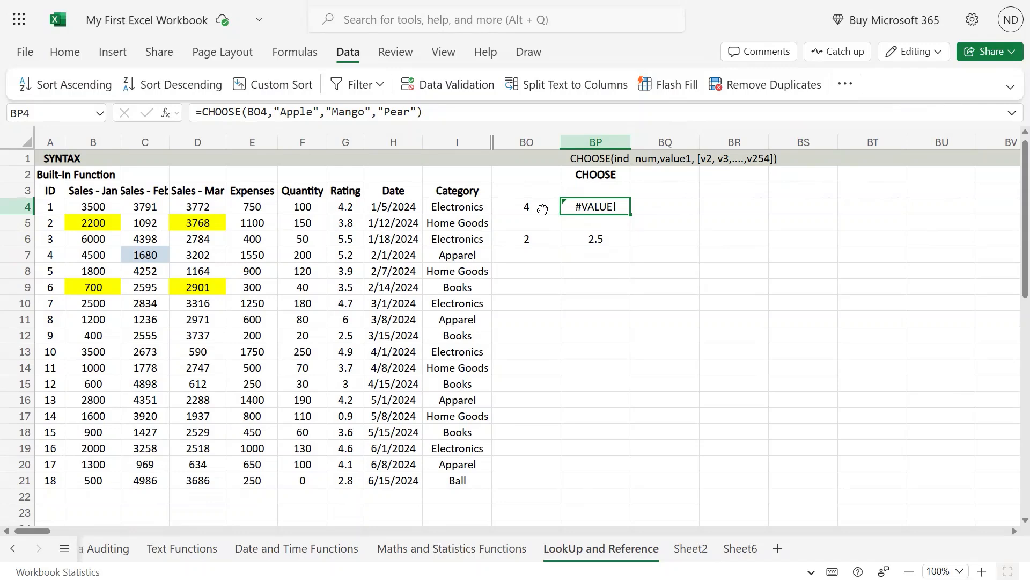
mouse_move(514, 2)
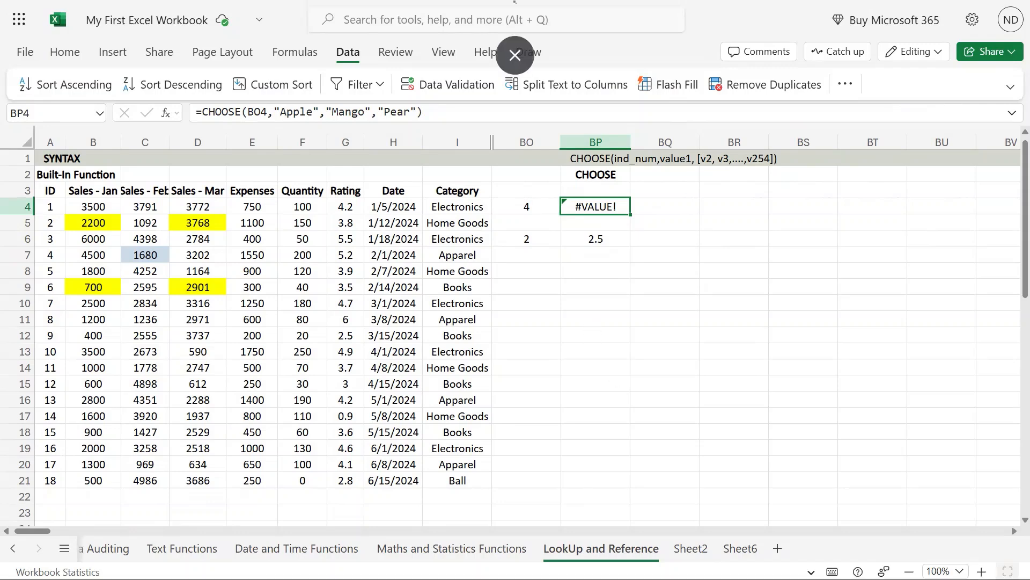